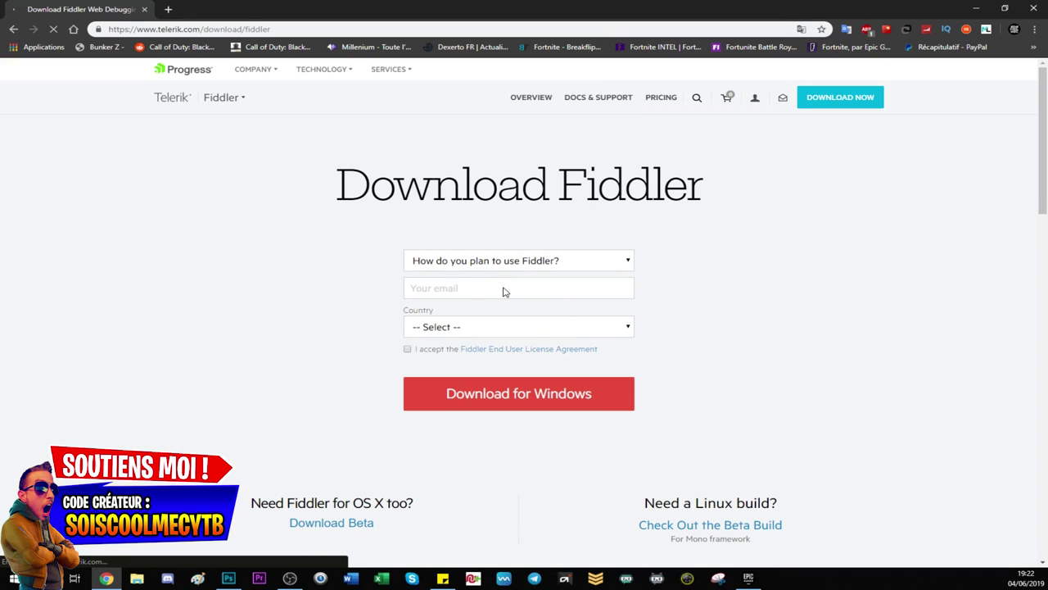
Download Fiddler for Windows as FiddlerSetup, giving Jeu as the intended use, an e-mail address and Belgique, and accepting the licence terms
left_click(480, 262)
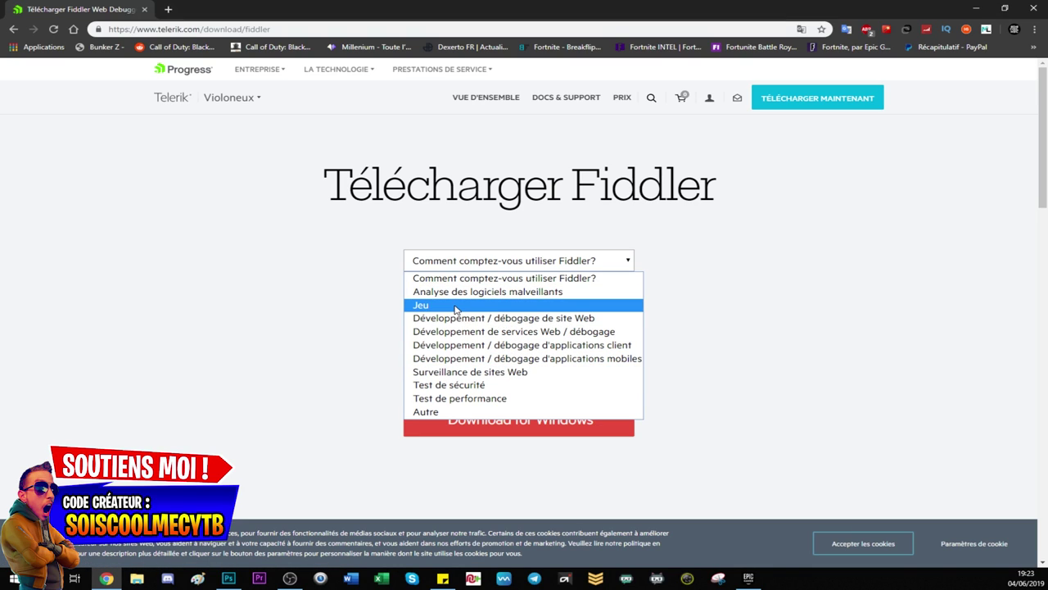
left_click(456, 306)
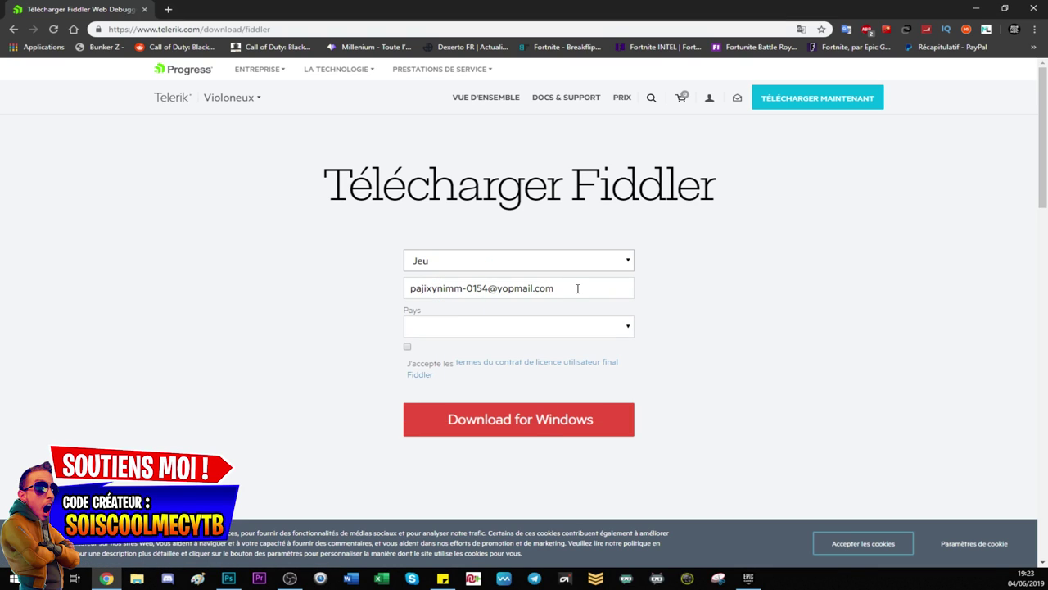
left_click(482, 333)
scroll(464, 295, "down", 2)
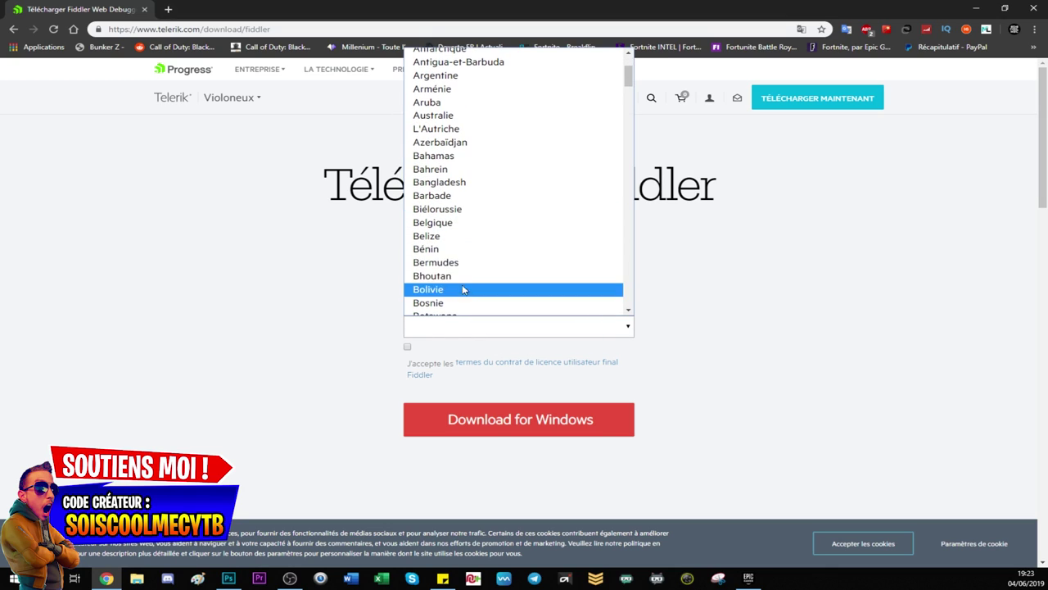
left_click(458, 229)
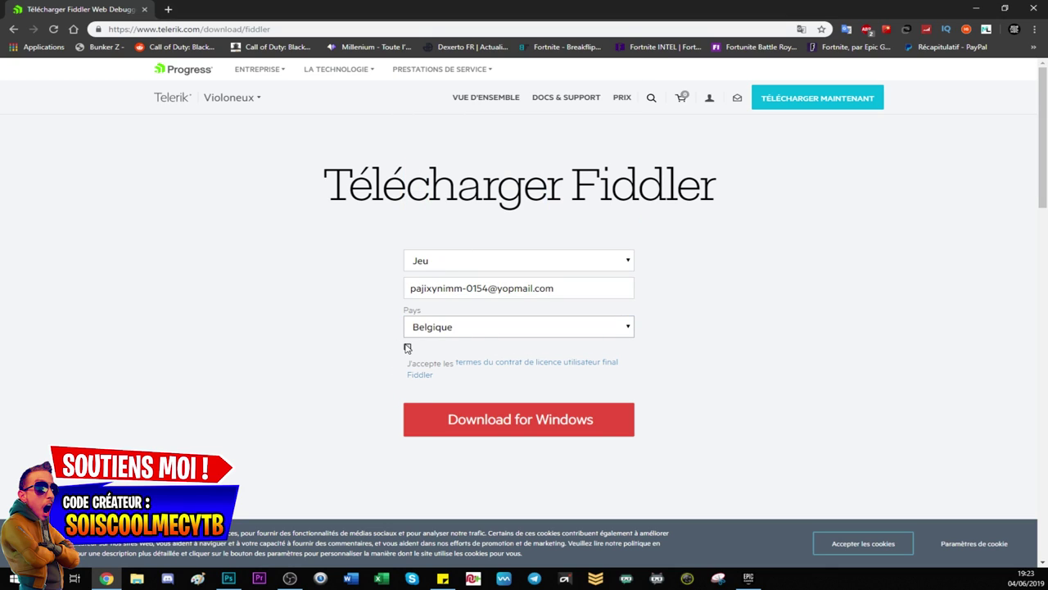
left_click(407, 347)
left_click(479, 430)
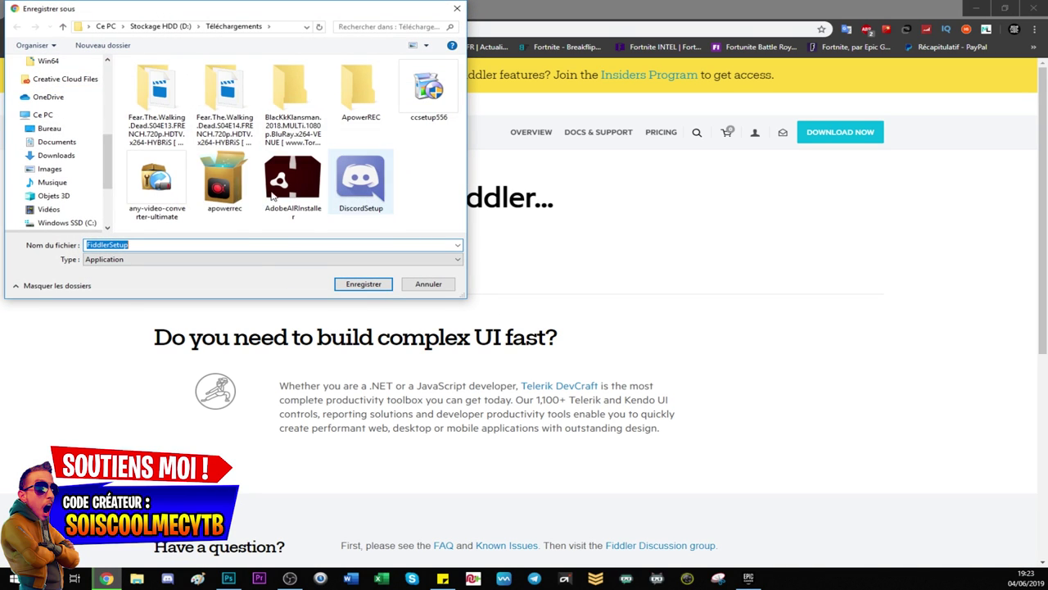
left_click(363, 283)
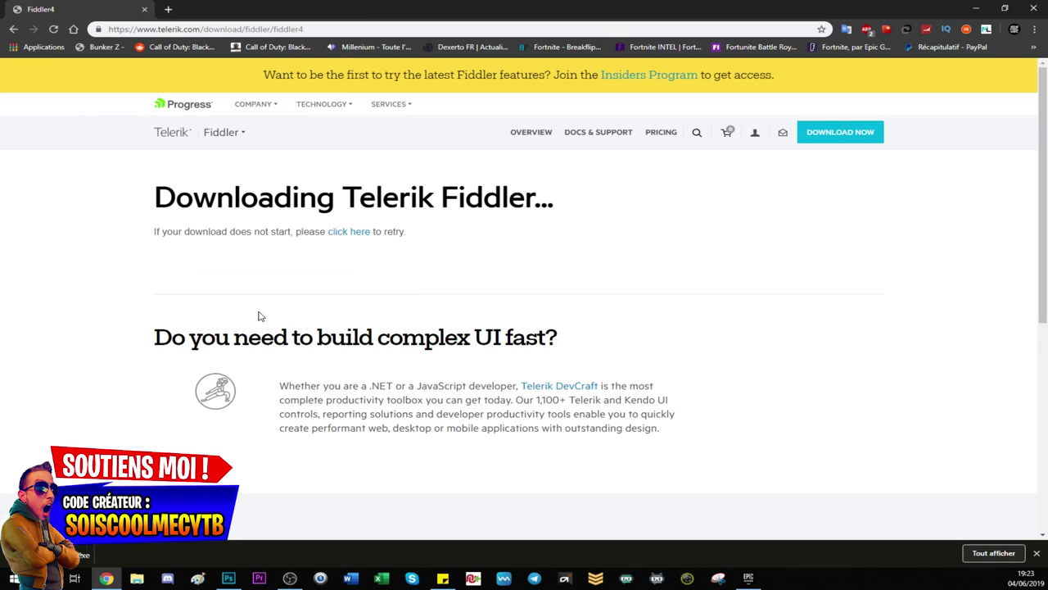
Run the downloaded FiddlerSetup and install Progress Telerik Fiddler in the proposed destination folder
left_click(976, 8)
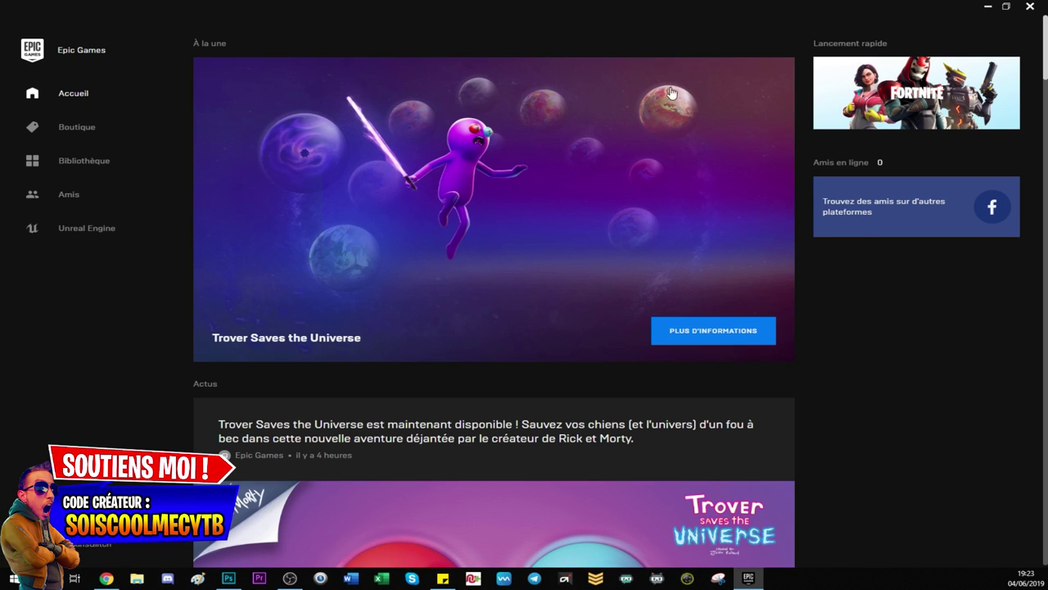
left_click(988, 6)
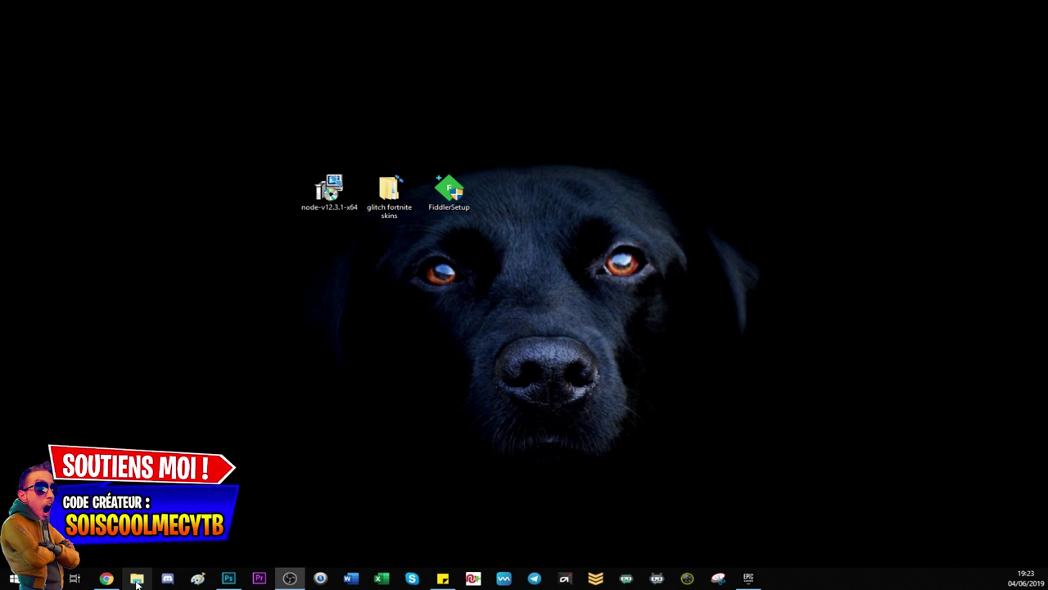
left_click(138, 581)
left_click(137, 581)
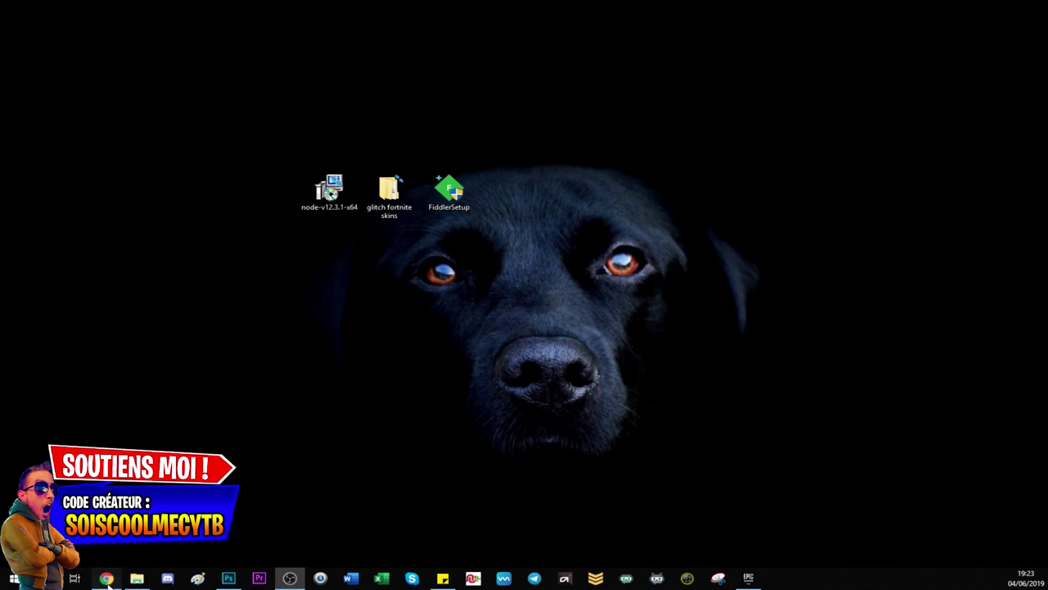
left_click(107, 580)
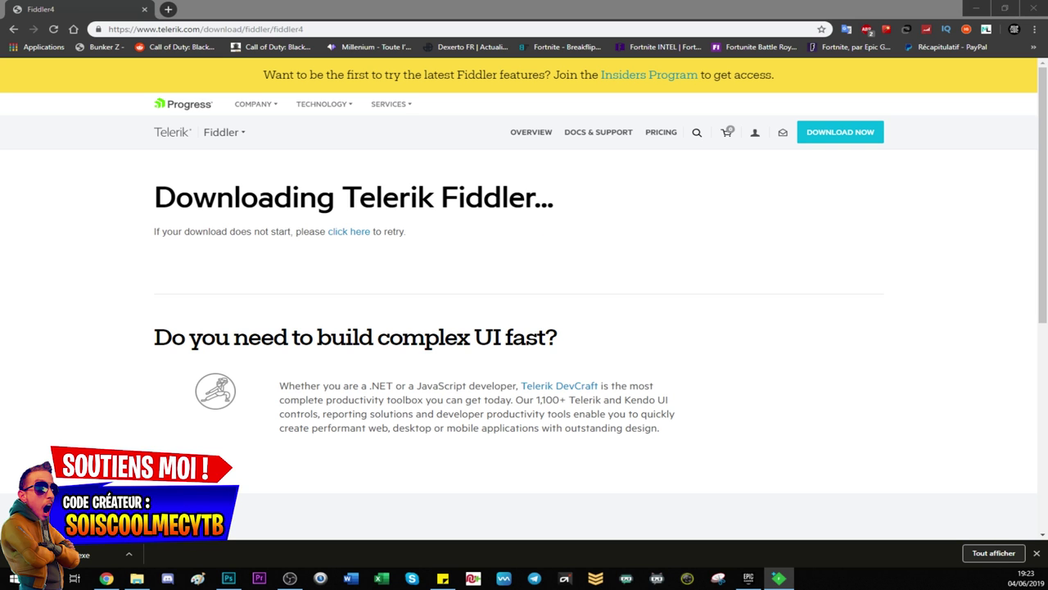
left_click(639, 341)
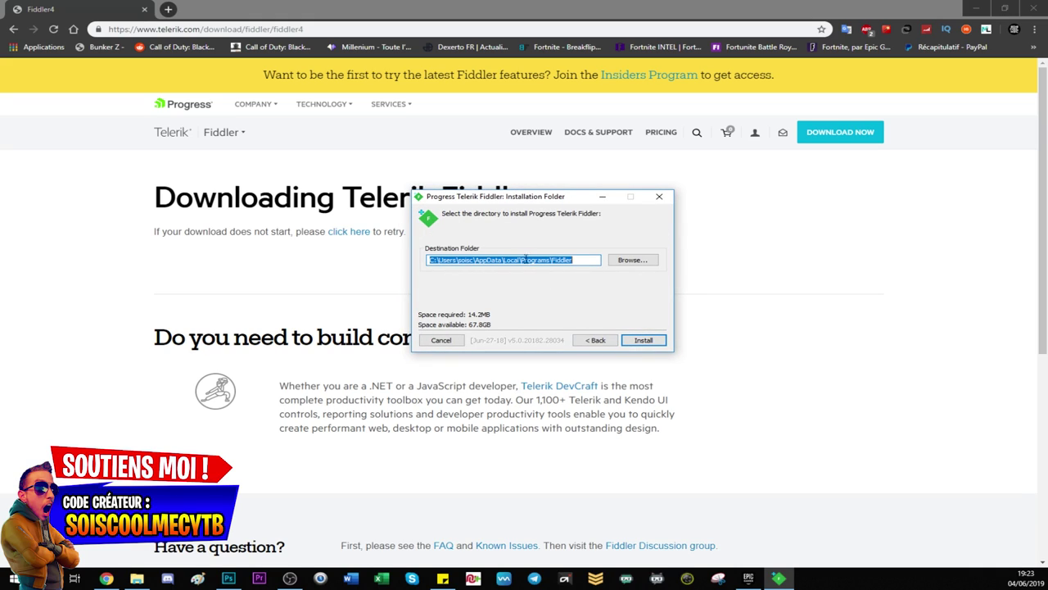
left_click(644, 341)
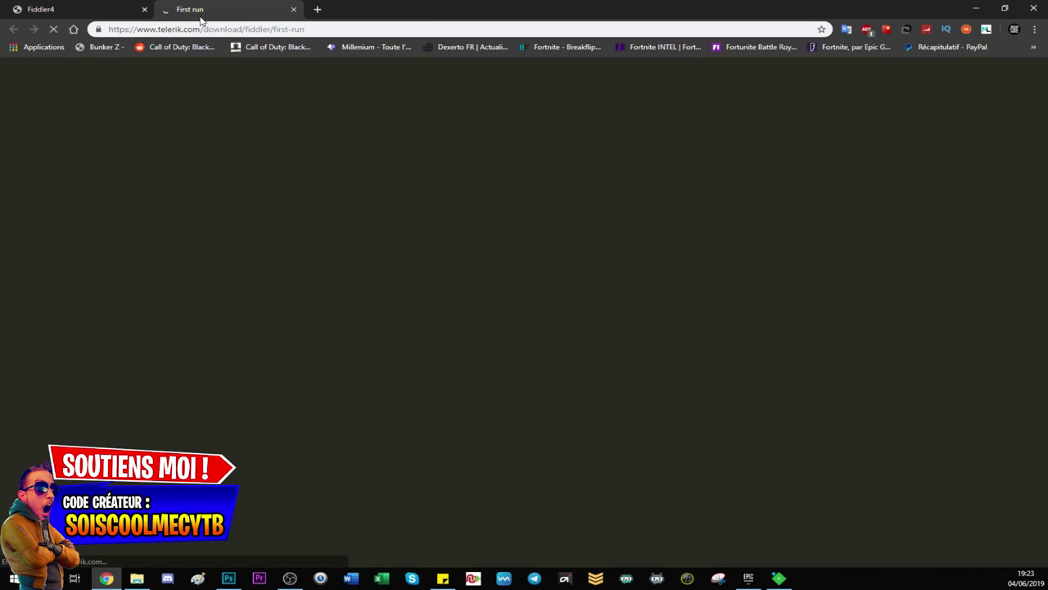
Close the Fiddler first-run and download pages and exit the completed installer
left_click(293, 9)
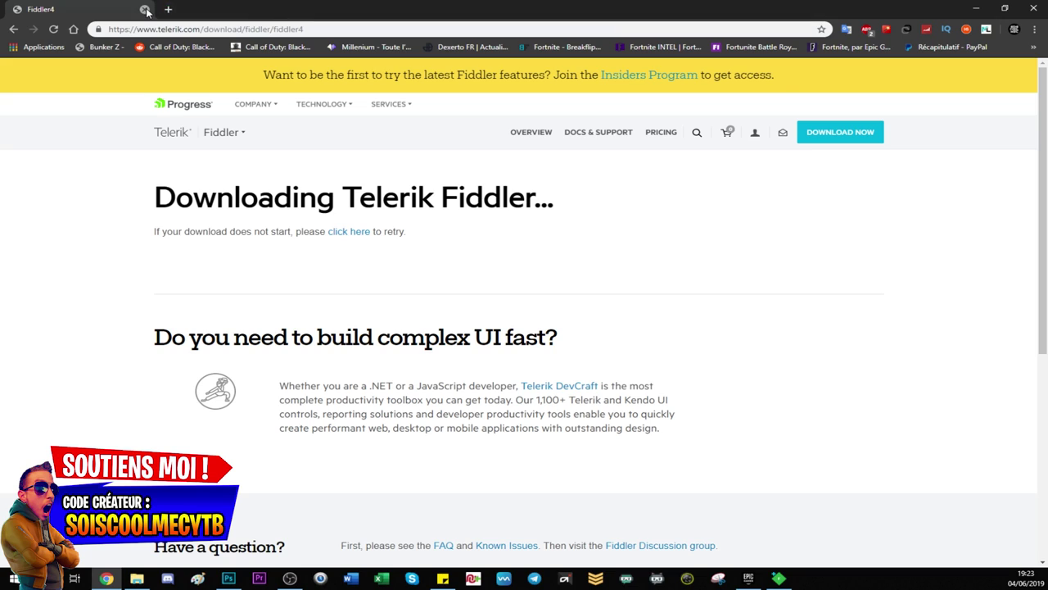
left_click(145, 10)
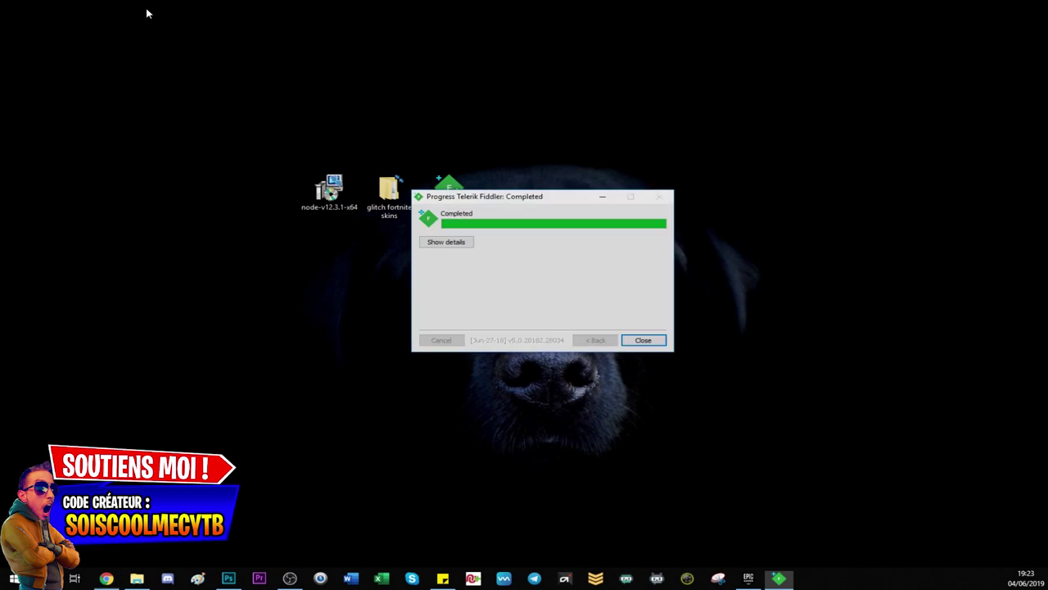
left_click(648, 341)
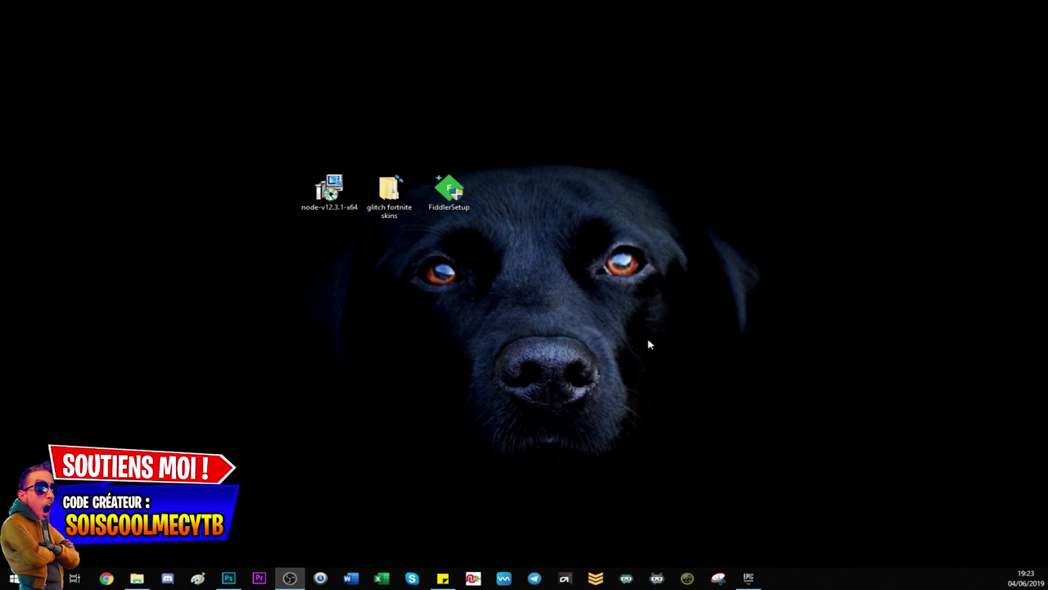
Run the Main command script from the Konsole folder inside the "glitch fortnite skins" desktop folder
double_click(398, 191)
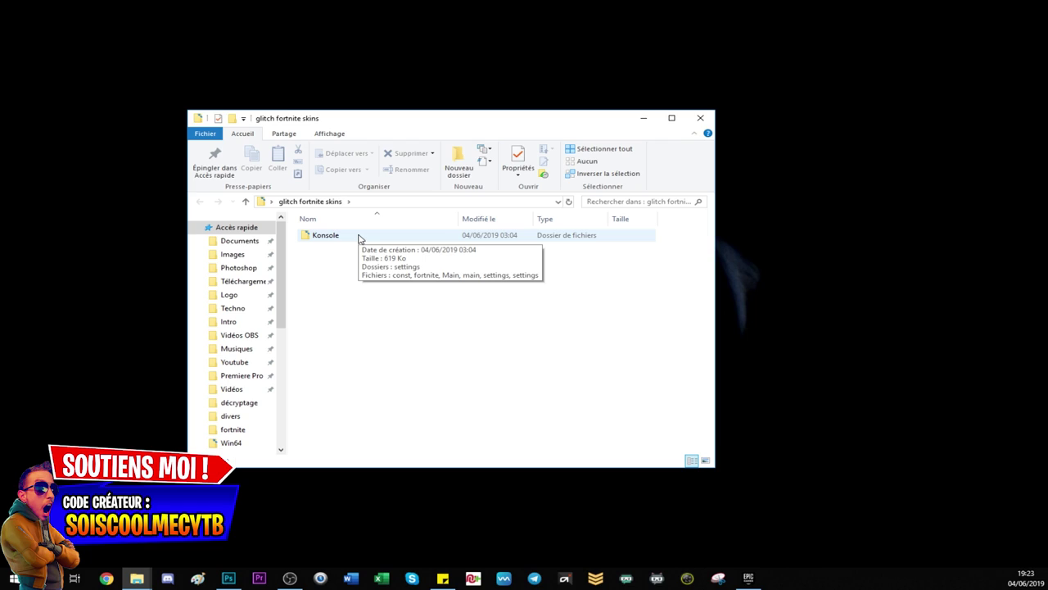
double_click(358, 237)
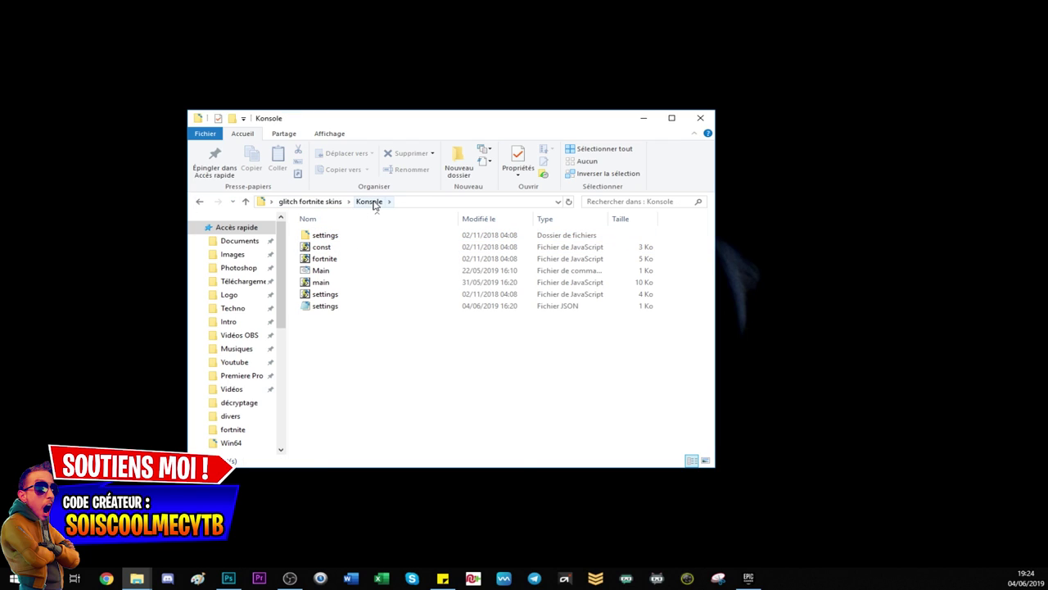
double_click(332, 272)
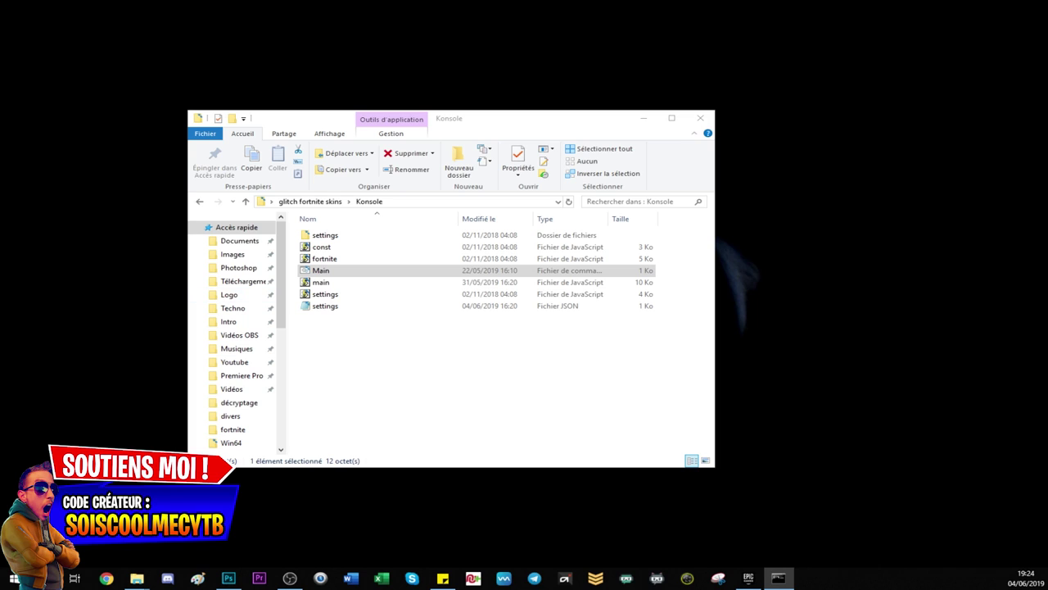
left_click_drag(557, 211, 592, 192)
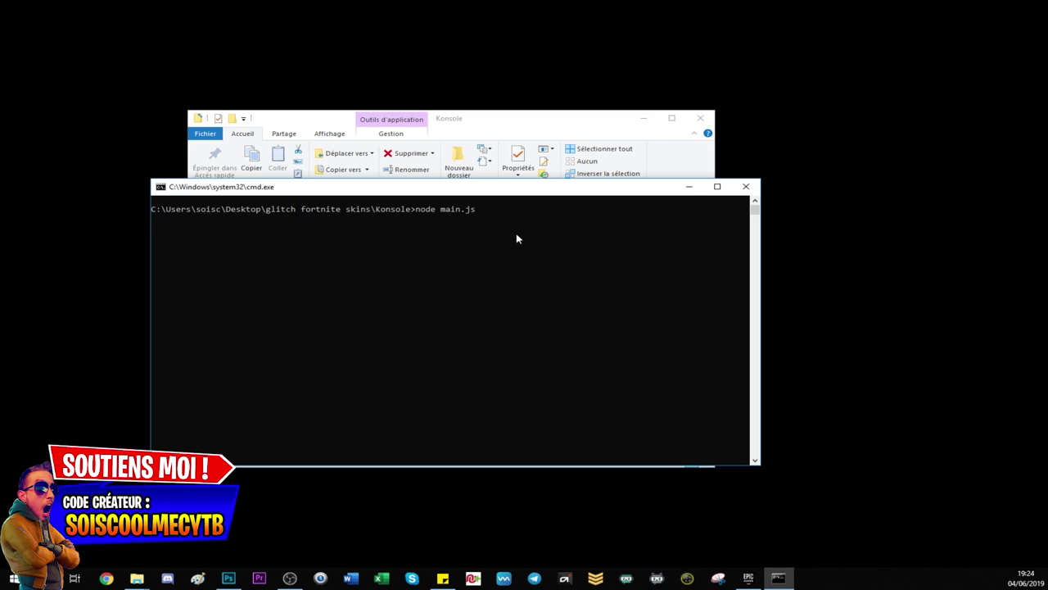
left_click(746, 578)
left_click(749, 579)
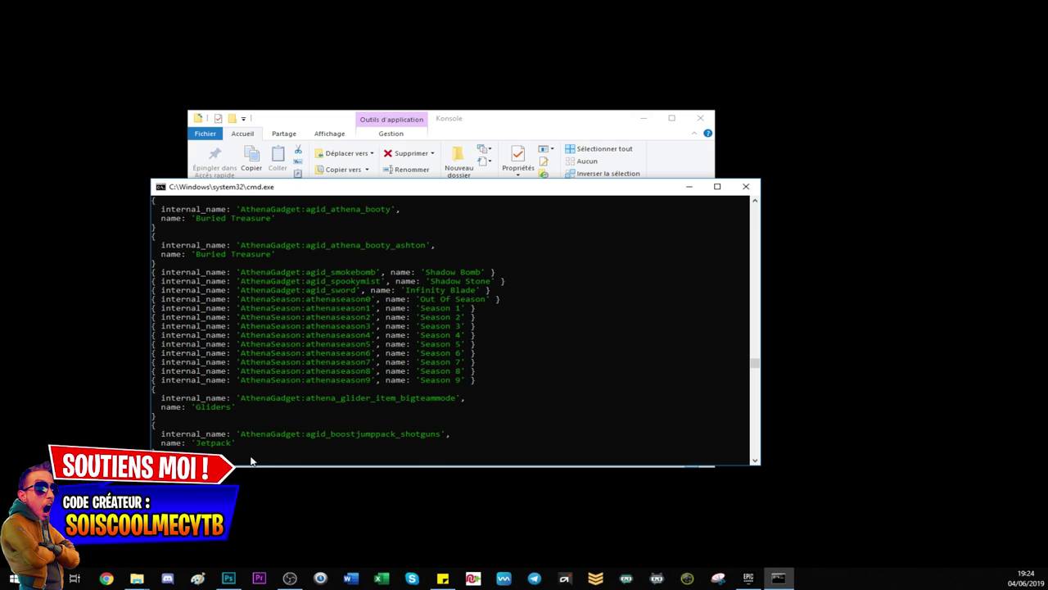
left_click(107, 577)
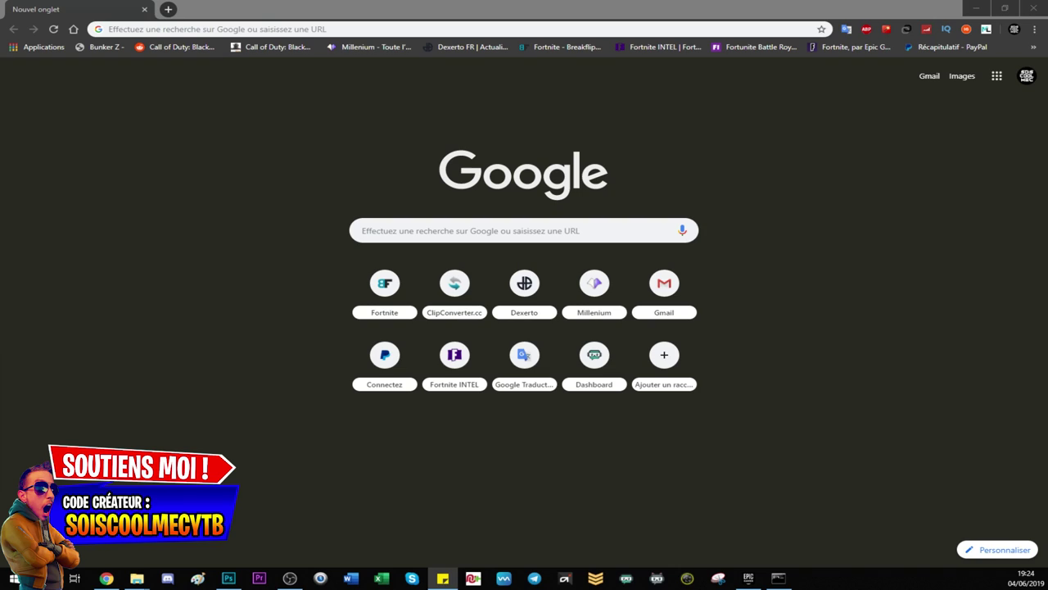
right_click(188, 28)
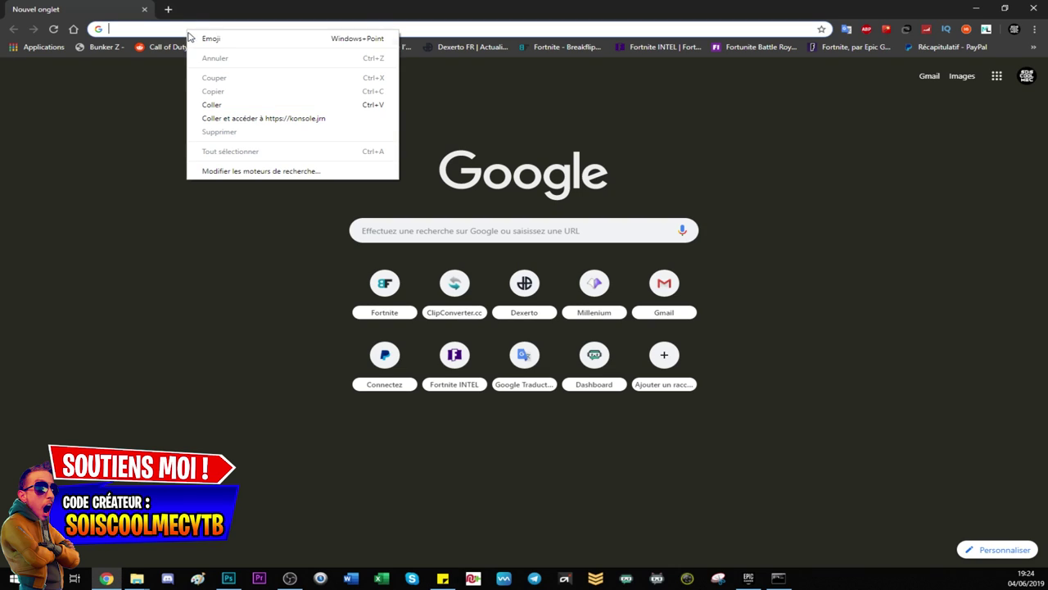
left_click(229, 103)
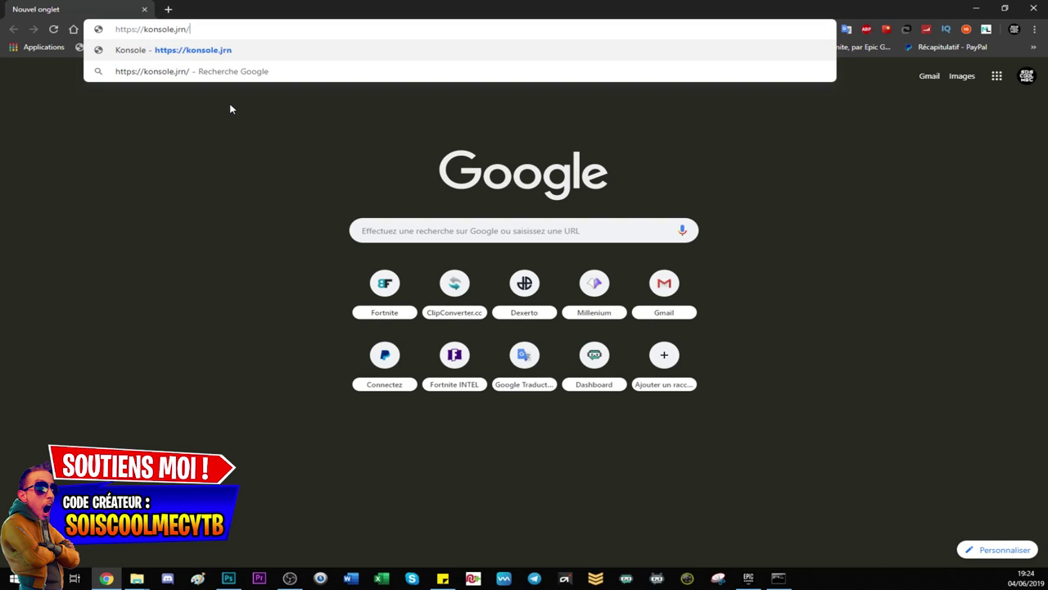
key("Return")
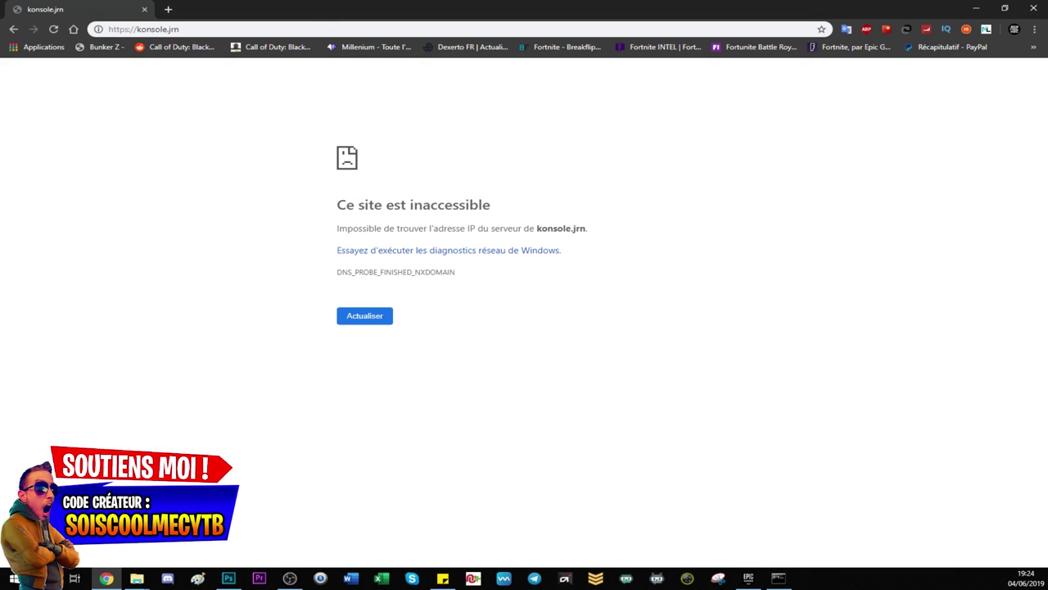
key("super+s")
key("Escape")
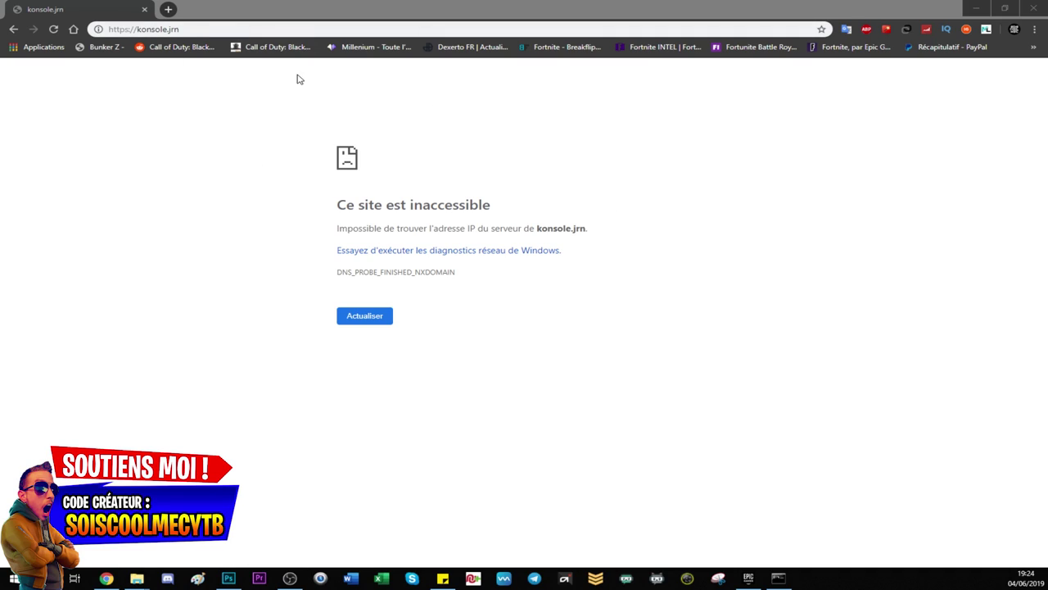
left_click(163, 29)
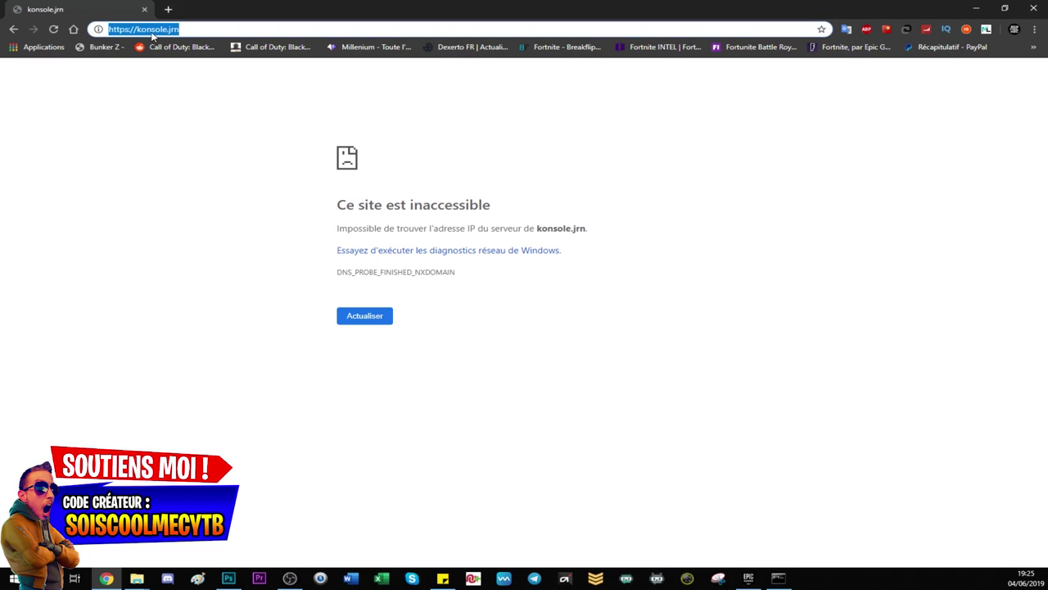
key("super+s")
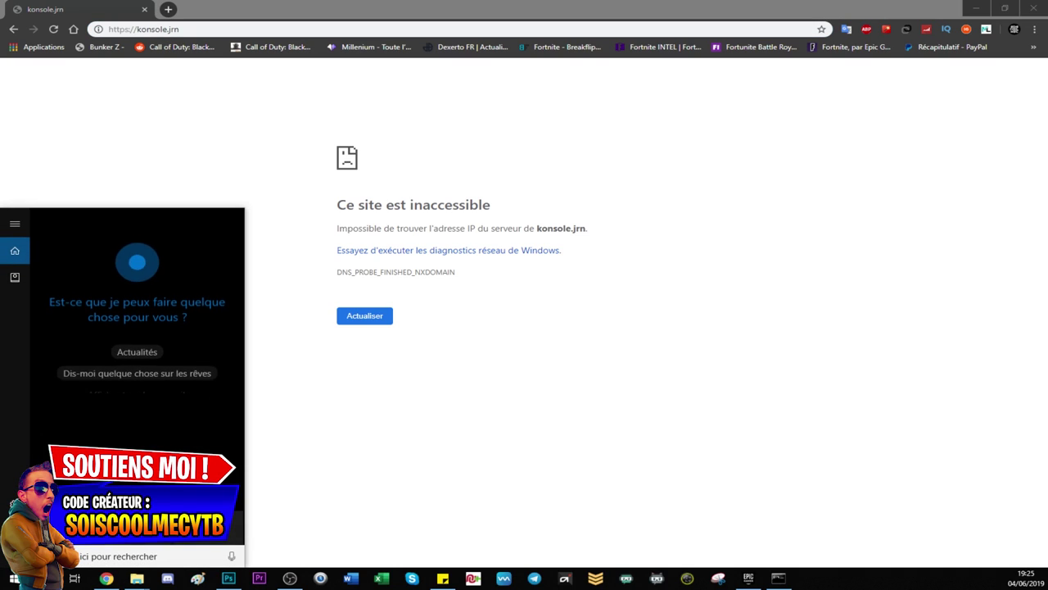
type("proxy")
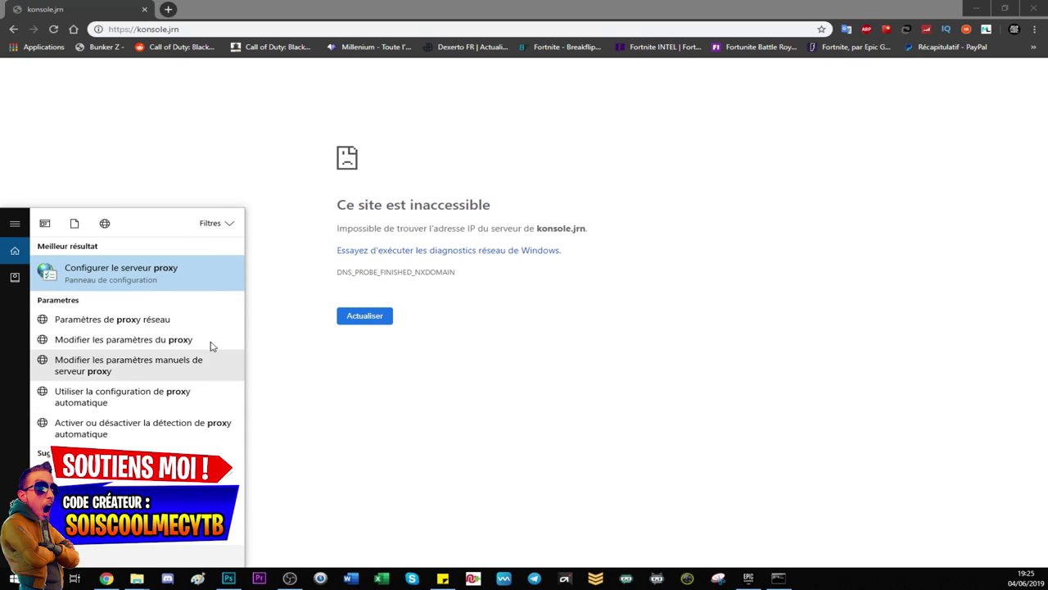
left_click(136, 269)
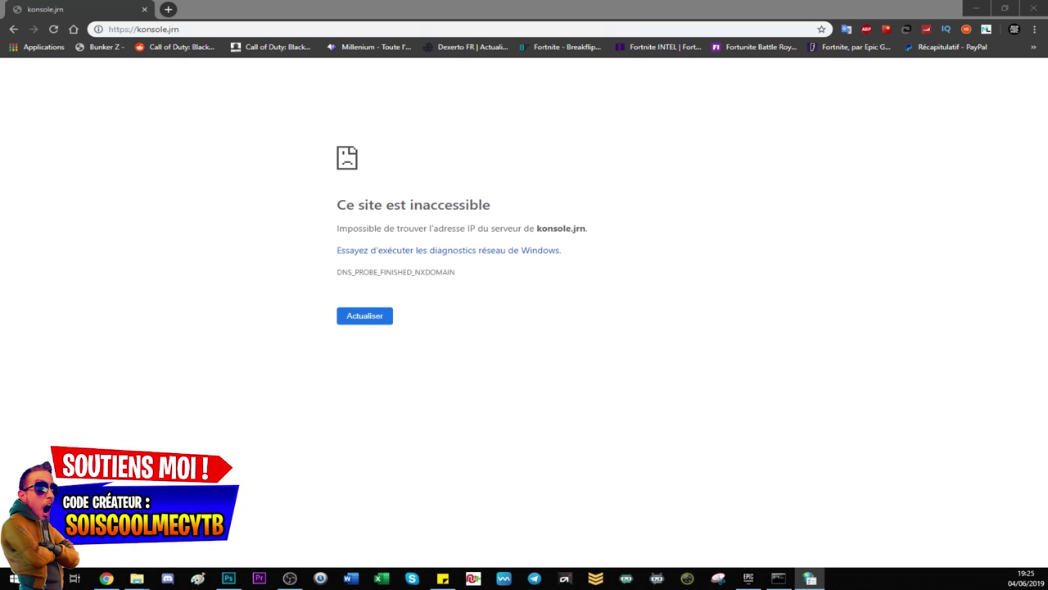
left_click_drag(49, 156, 606, 103)
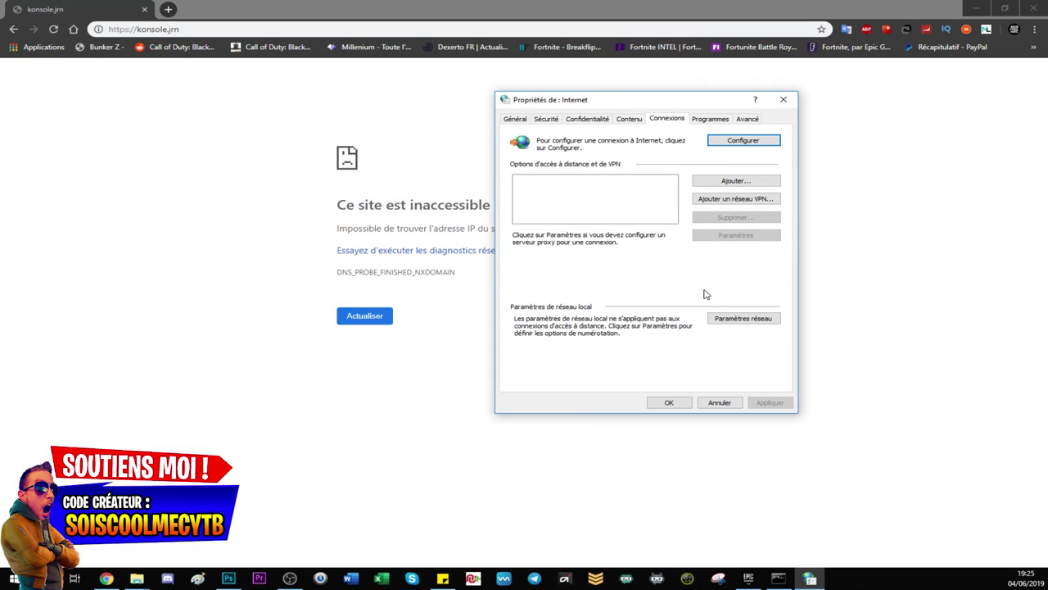
left_click(746, 319)
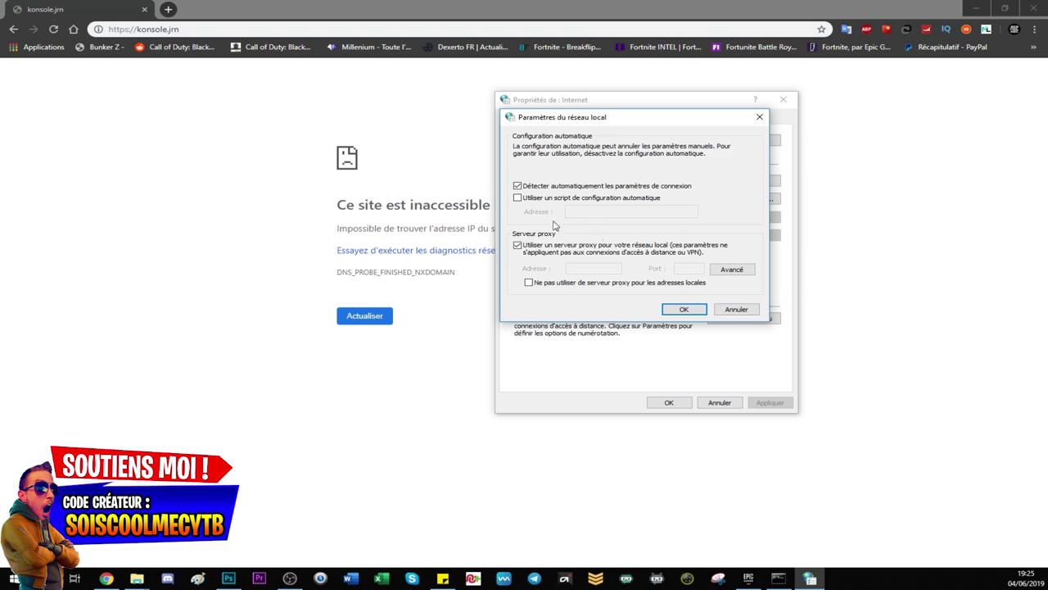
left_click(518, 187)
left_click(684, 309)
left_click(668, 403)
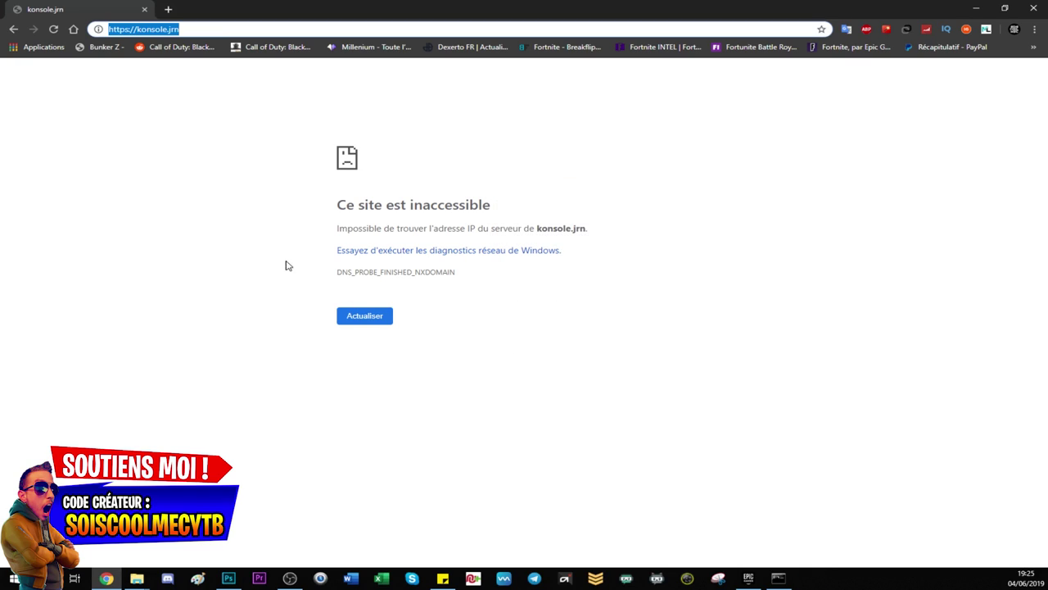
key("Return")
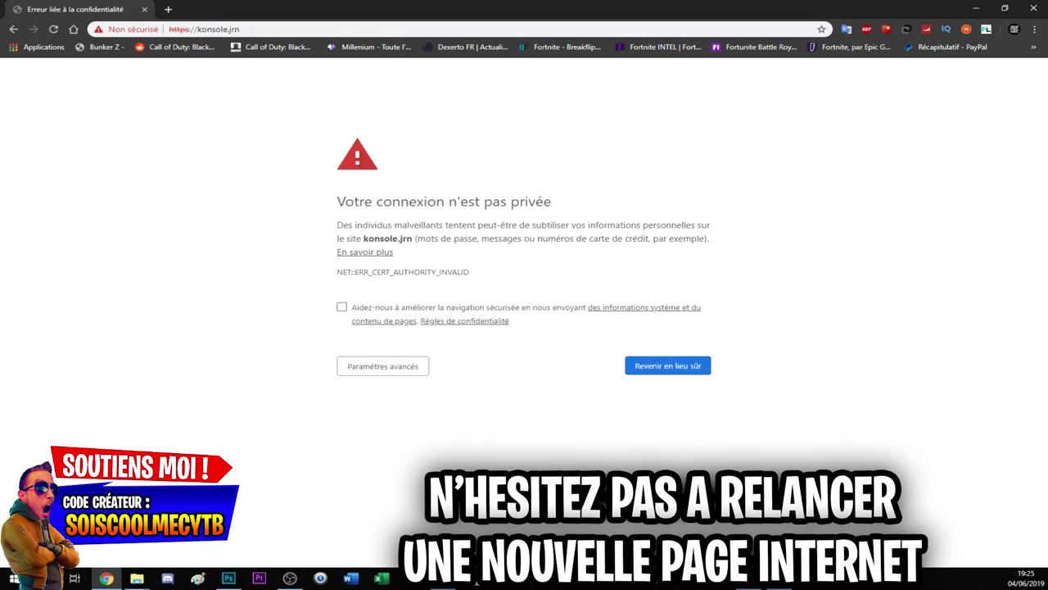
Open the Windows proxy configuration and enable the use of a proxy server for the local network
key("super+s")
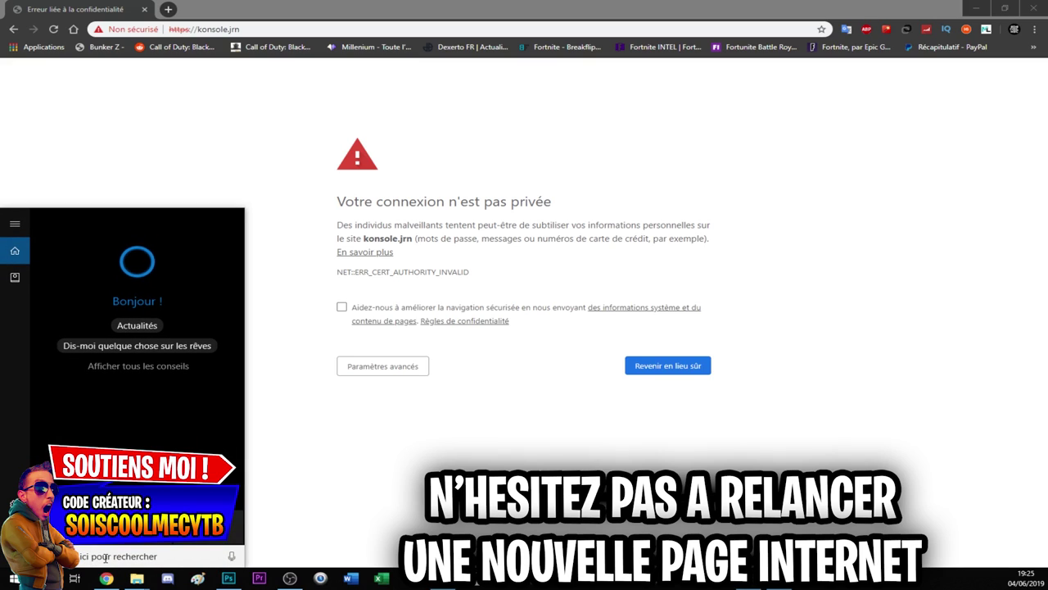
type("pro")
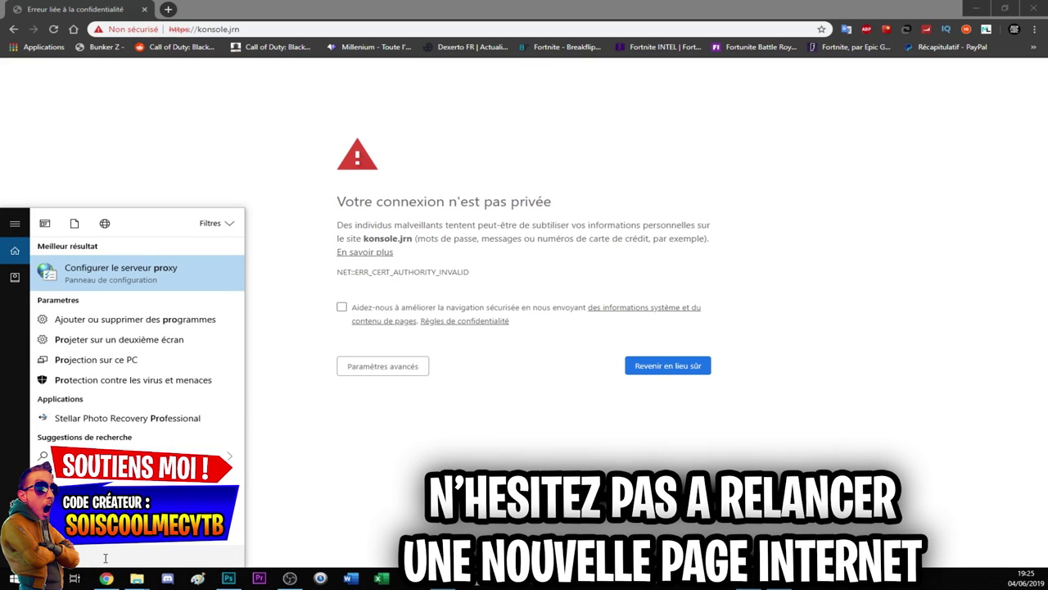
left_click(157, 280)
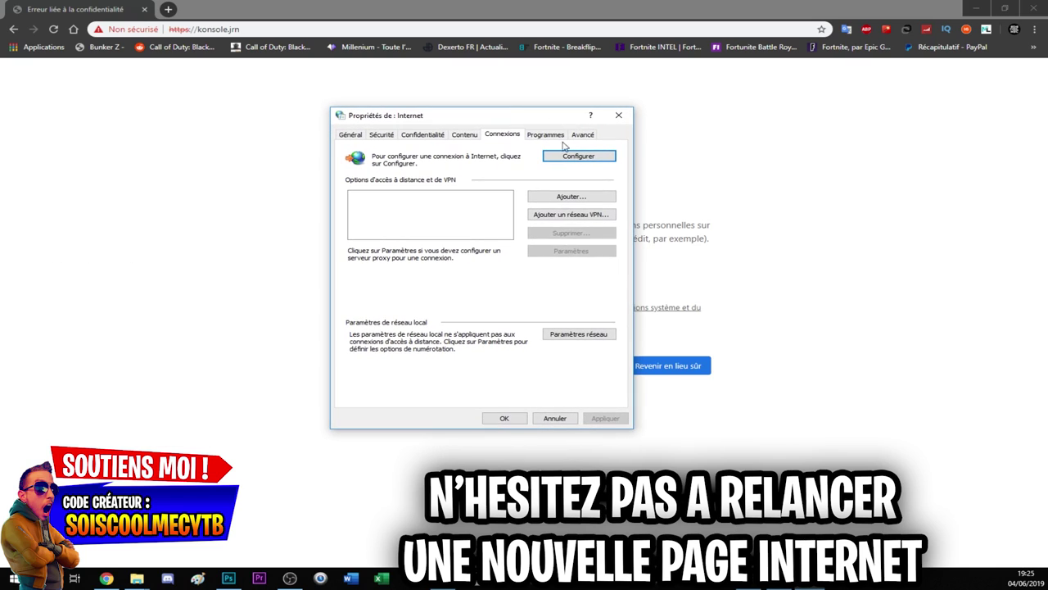
left_click(586, 336)
left_click(353, 262)
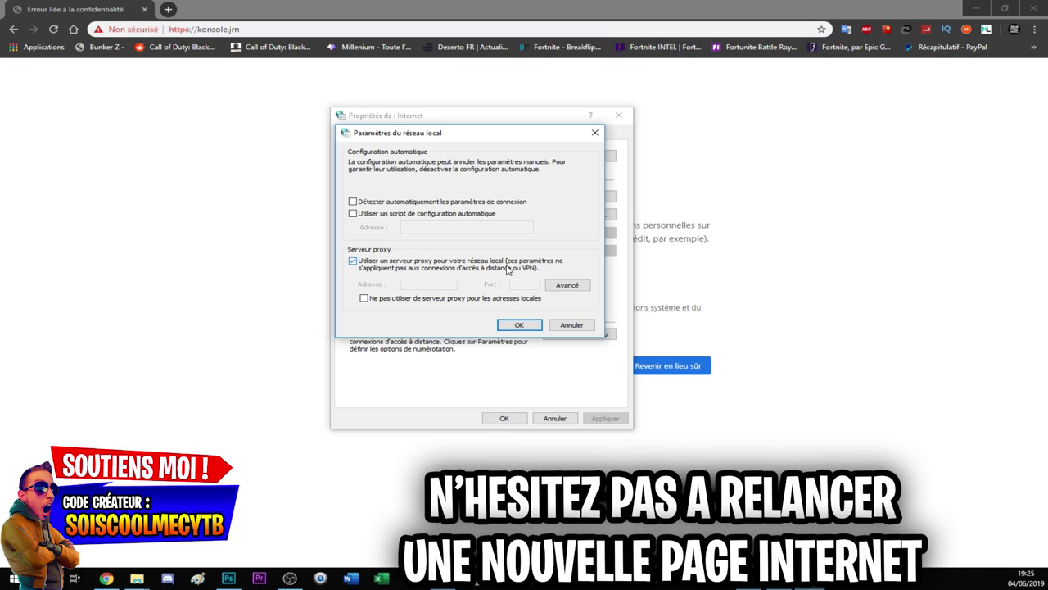
left_click(521, 325)
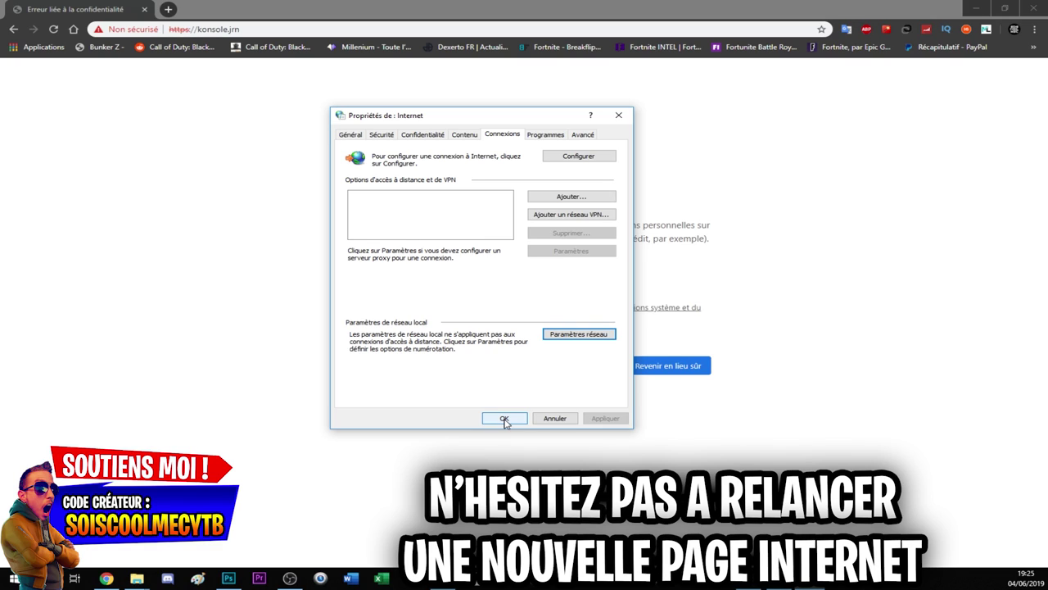
Move the Internet properties window aside, return to Chrome and continue to the konsole.jrn site past the privacy warning
left_click_drag(504, 114, 779, 161)
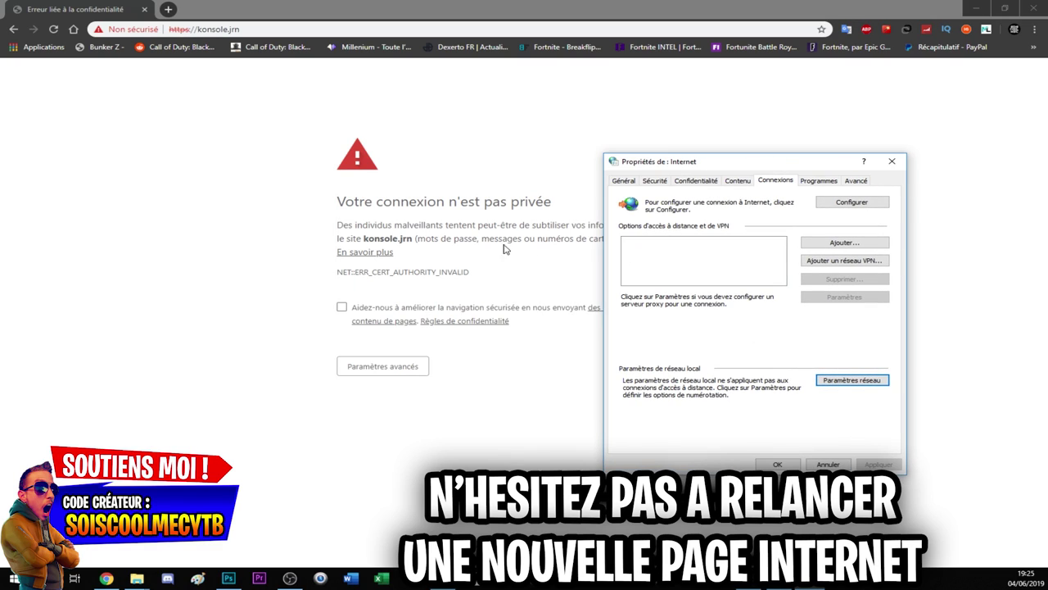
left_click(461, 404)
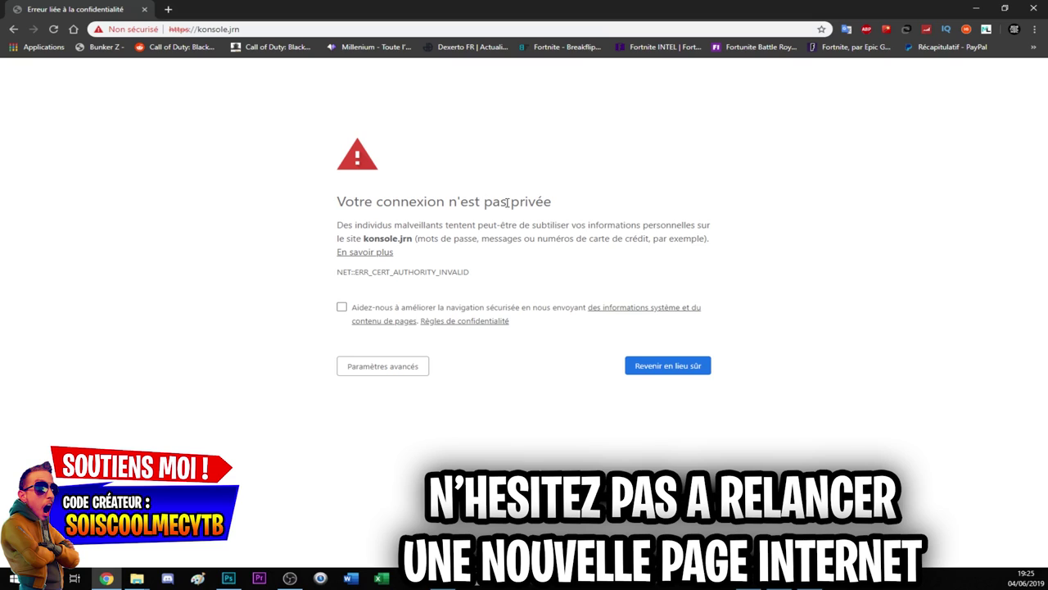
left_click(369, 374)
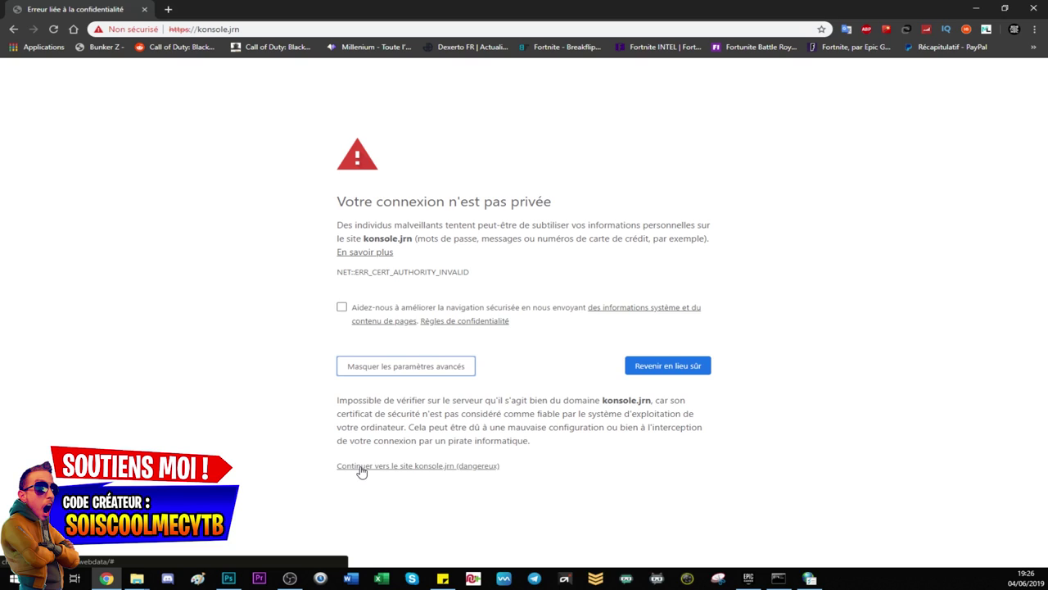
left_click(361, 467)
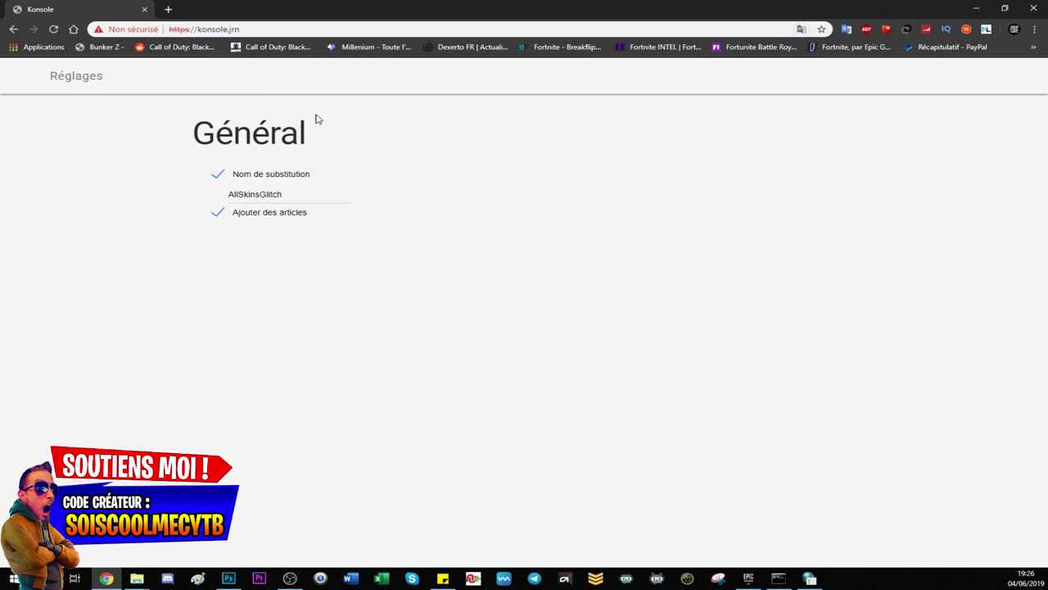
Re-enable the "Nom de substitution" option with AllSkinsGlitch as the name, and enable "Ajouter des articles" in the Konsole general settings
double_click(294, 196)
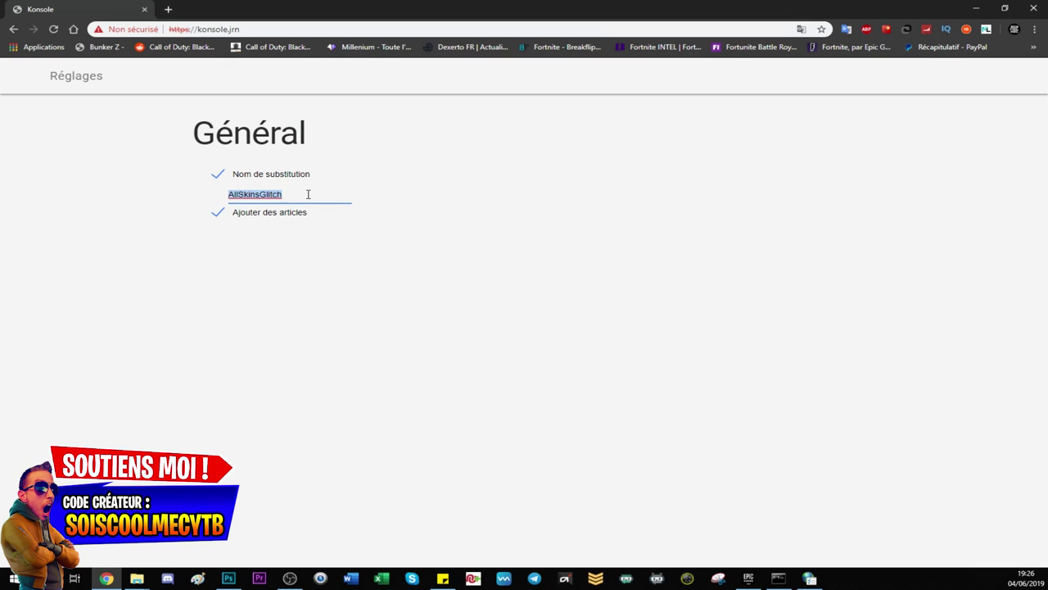
left_click(217, 175)
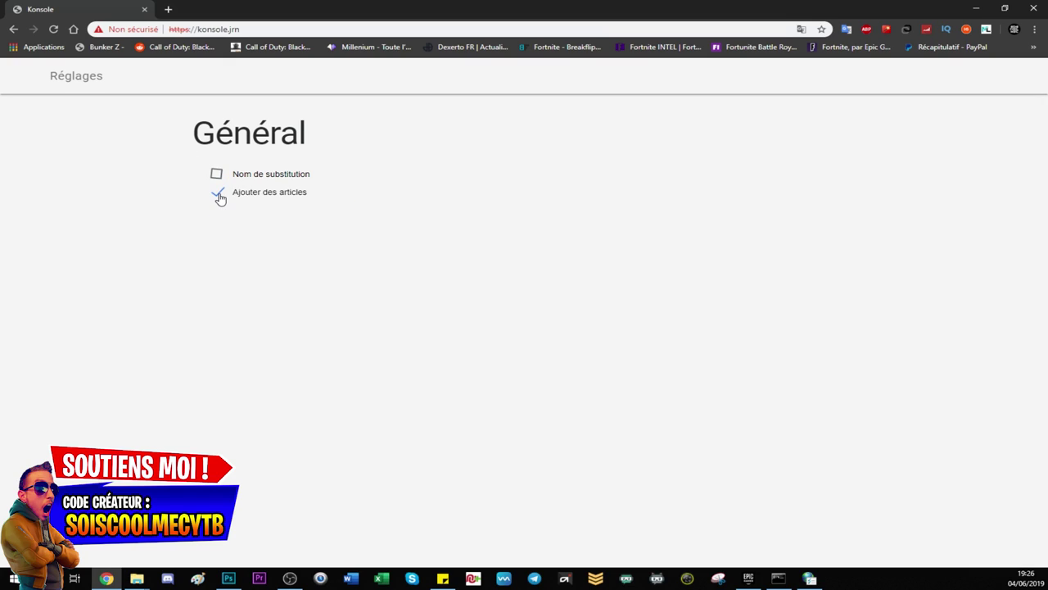
left_click(217, 176)
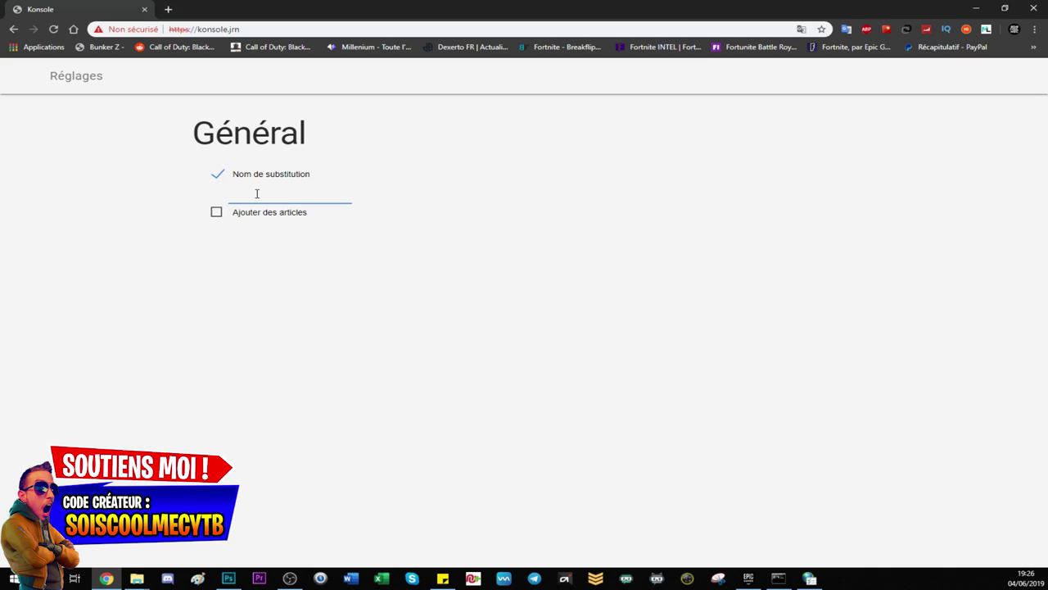
left_click(748, 578)
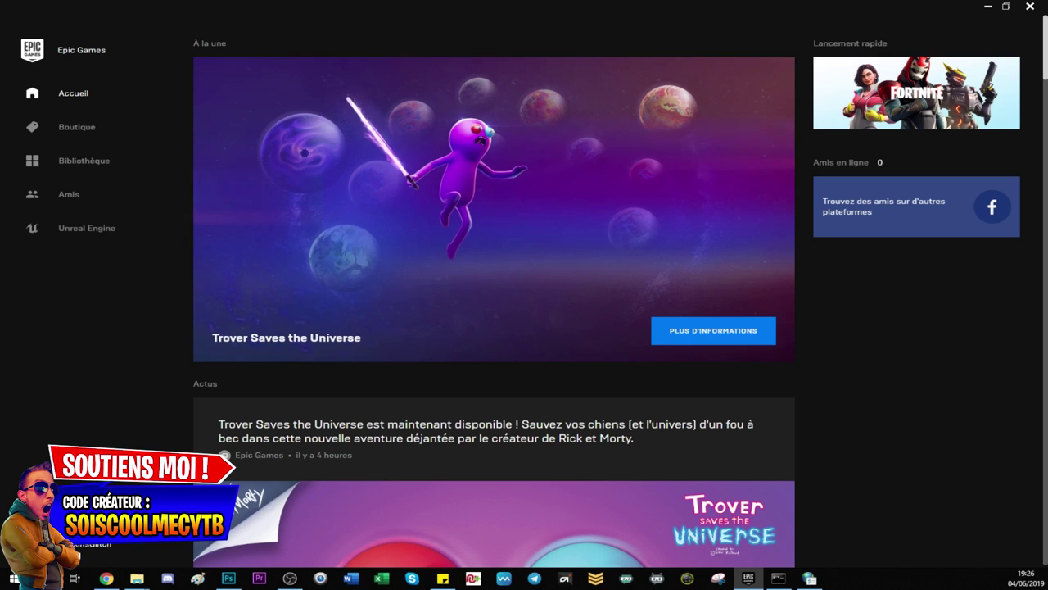
key("alt+Tab")
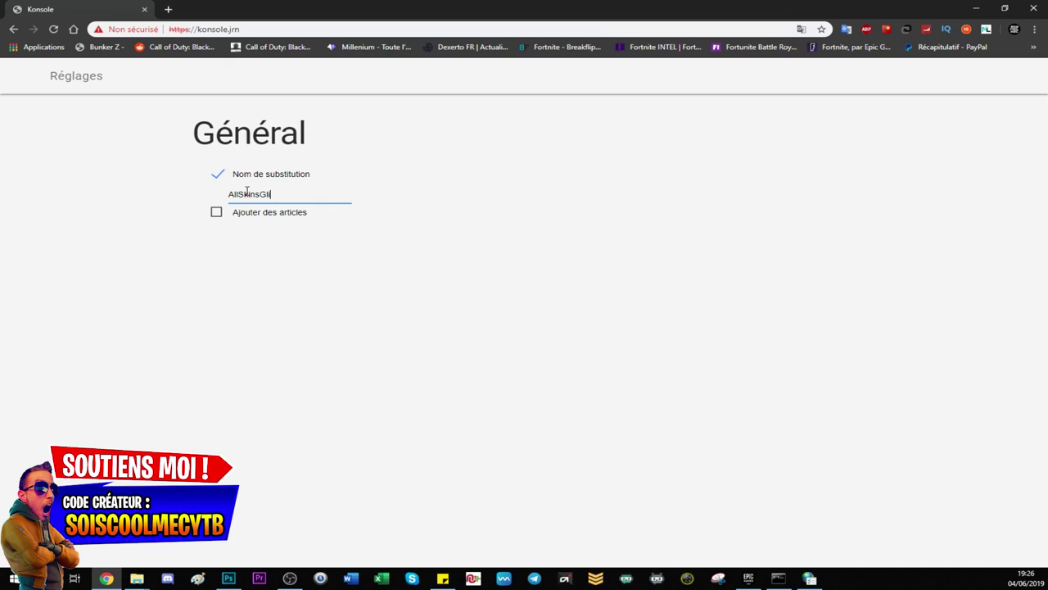
left_click(290, 196)
left_click(217, 215)
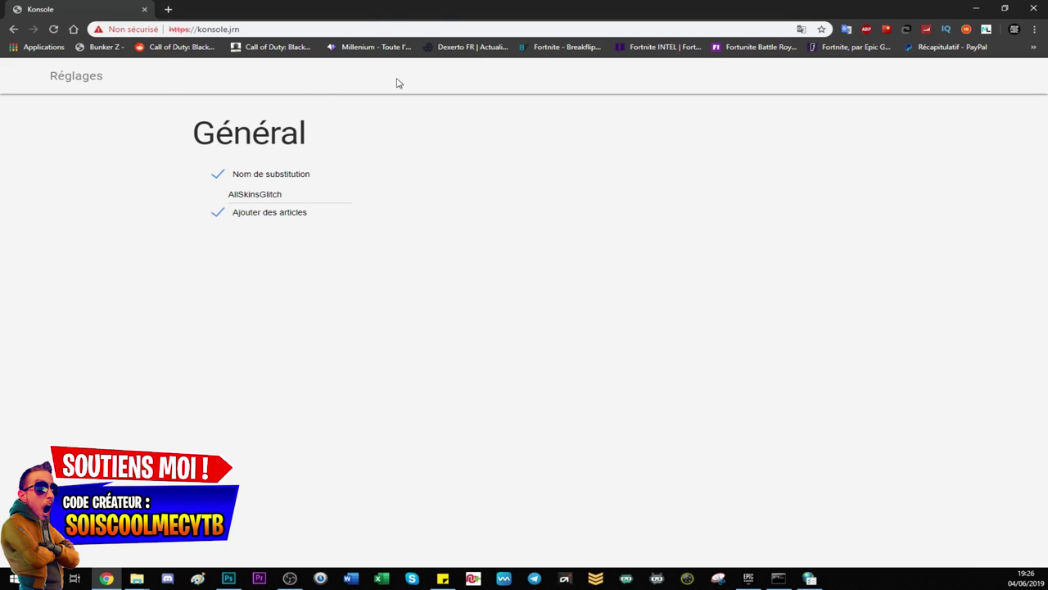
left_click(778, 579)
left_click(778, 578)
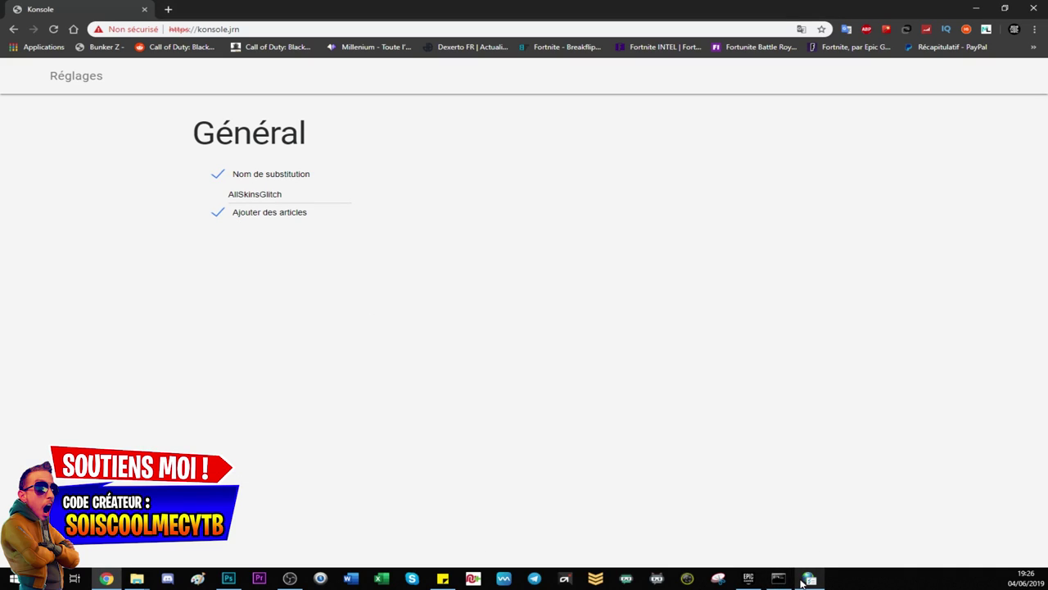
Open the Windows Defender virus and threat protection settings, examine the real-time protection state and close the security center
key("super+s")
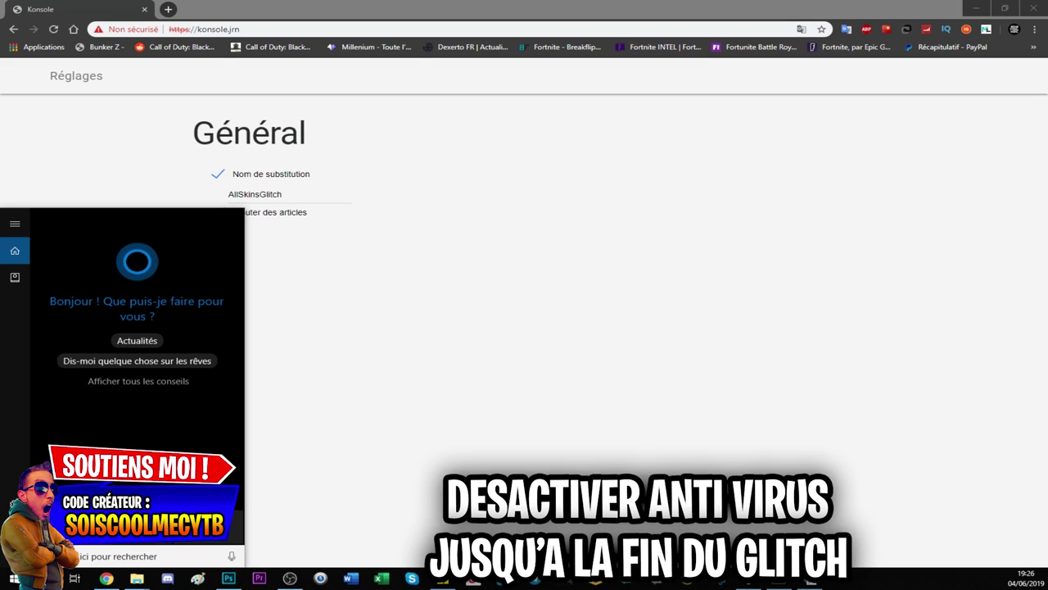
type("def")
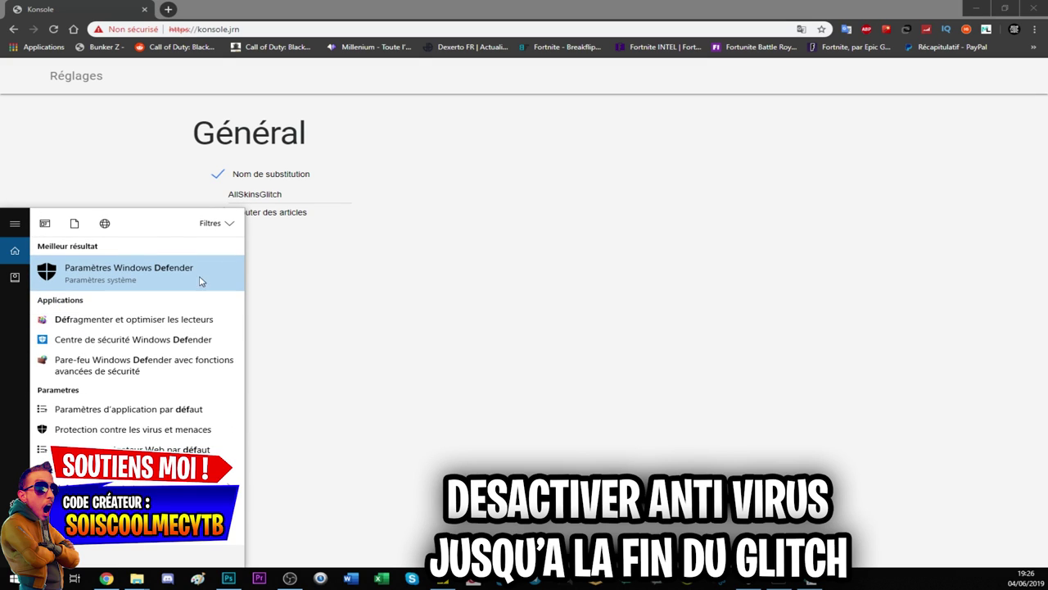
left_click(200, 279)
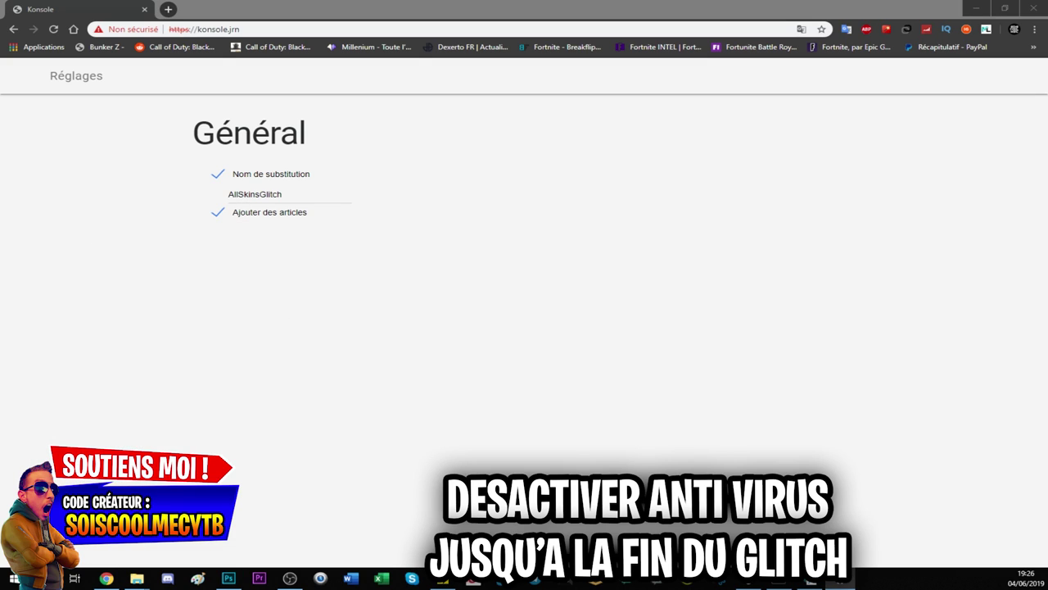
left_click(441, 265)
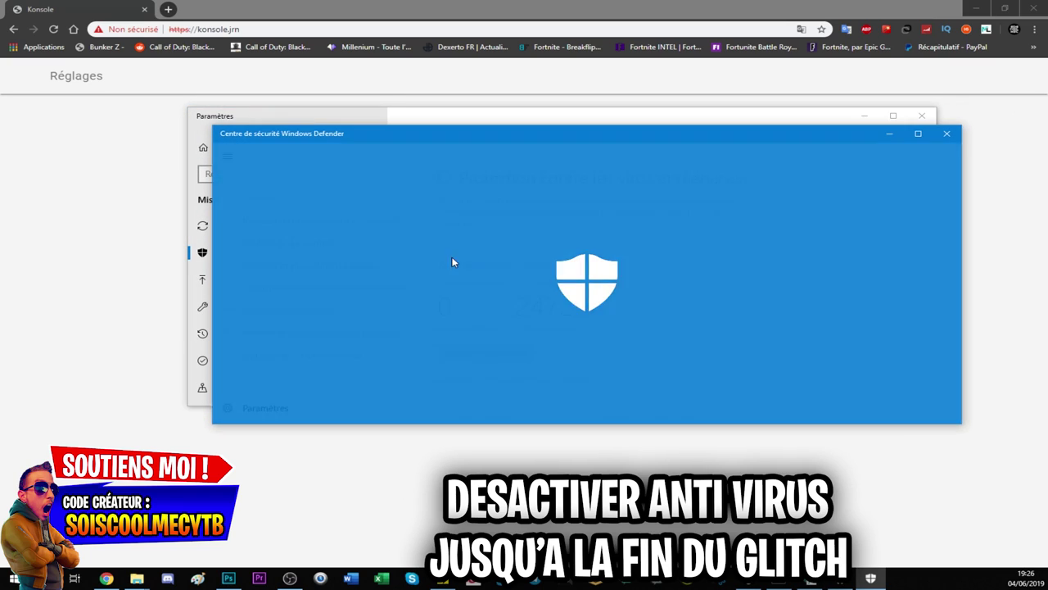
left_click(483, 202)
scroll(548, 327, "down", 3)
scroll(548, 327, "down", 1)
scroll(573, 328, "up", 3)
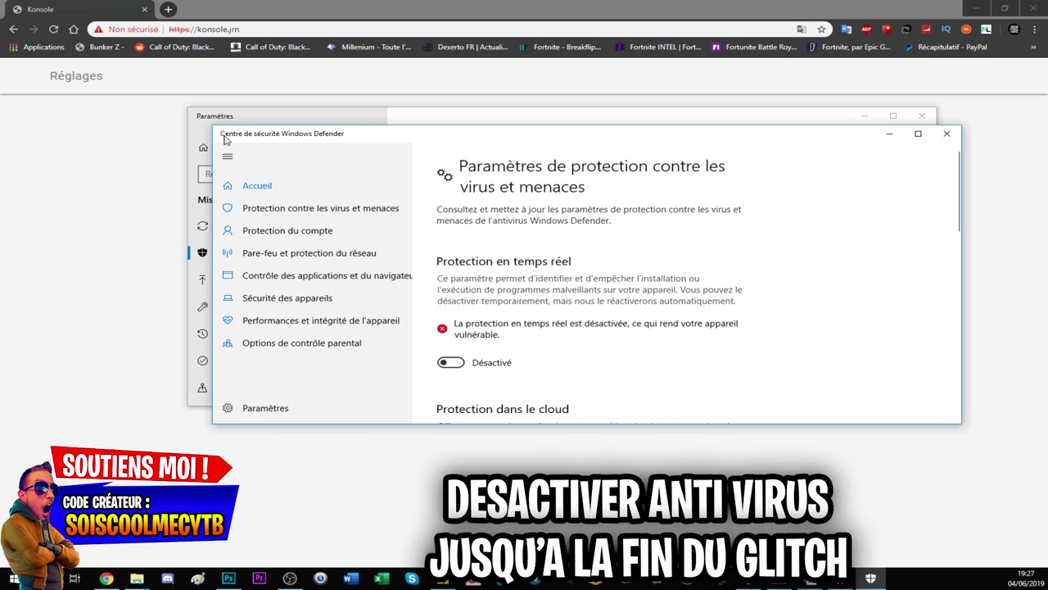
left_click(227, 136)
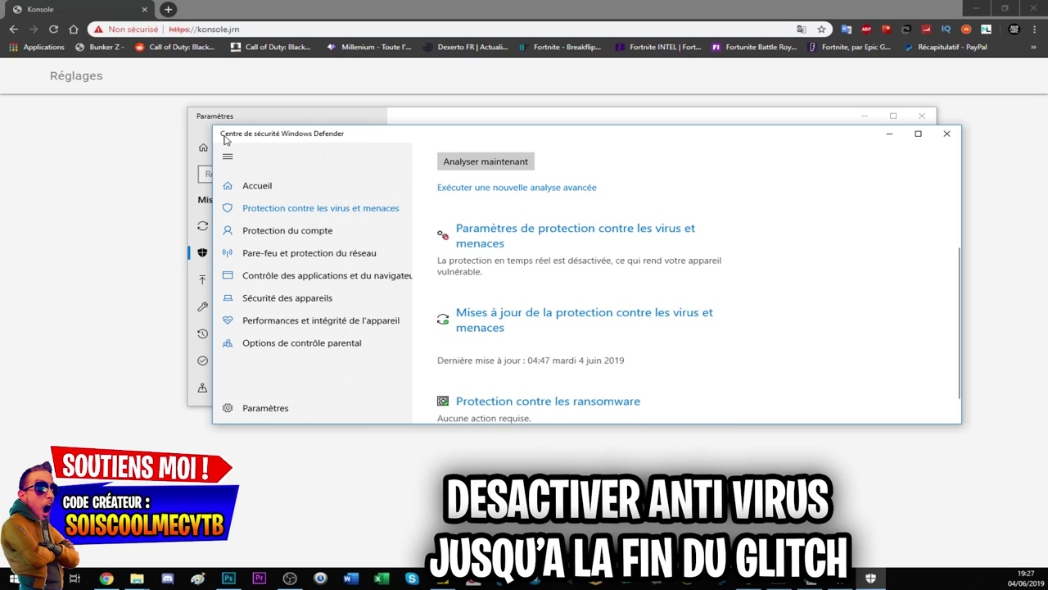
left_click(947, 133)
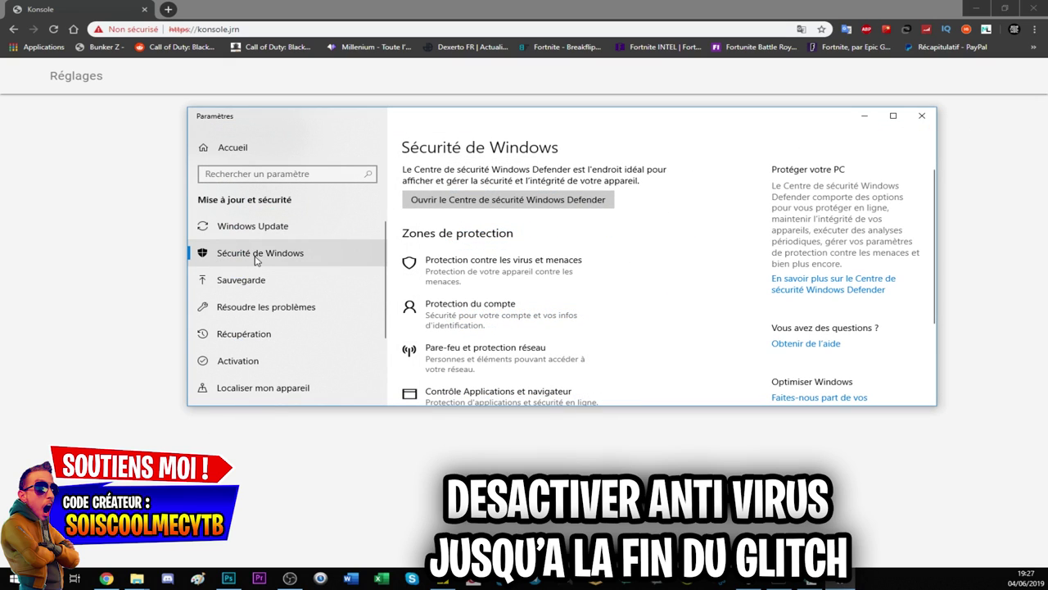
Reopen the virus and threat protection settings, examine the real-time and cloud protection switches, and close both settings windows
left_click(538, 269)
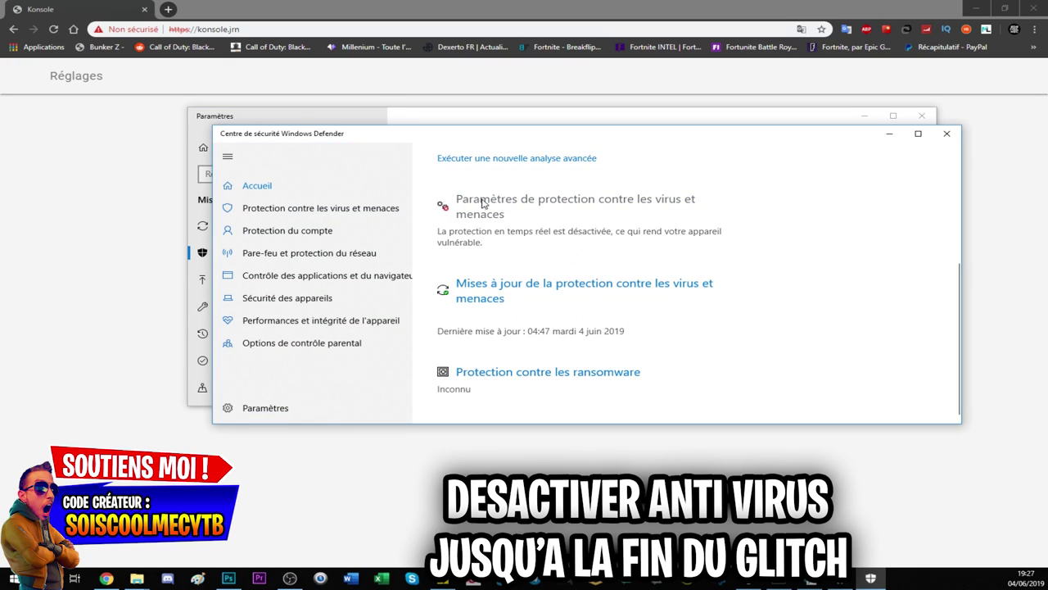
left_click(484, 216)
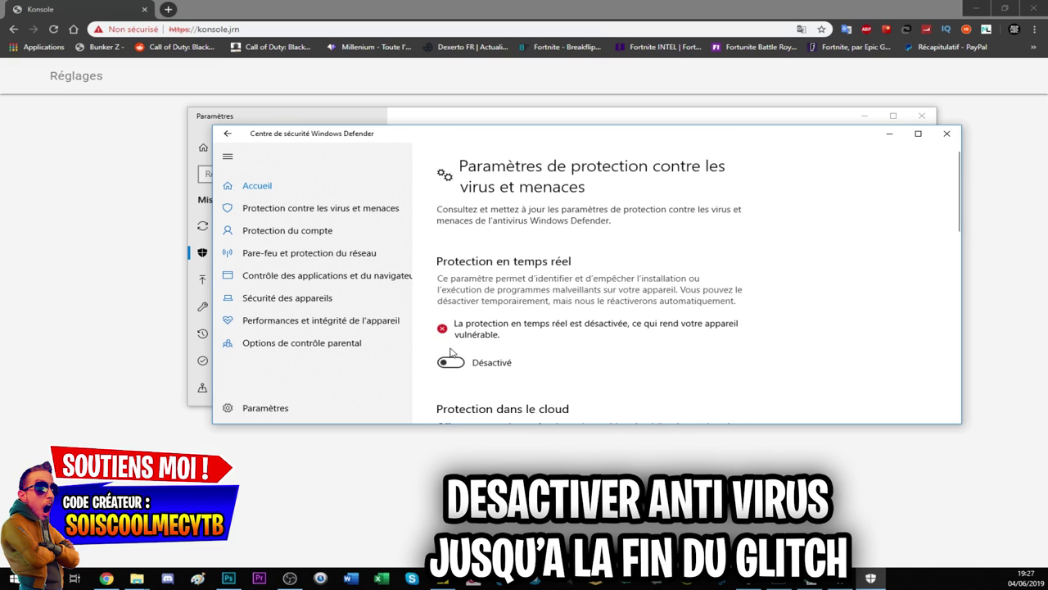
scroll(455, 353, "down", 3)
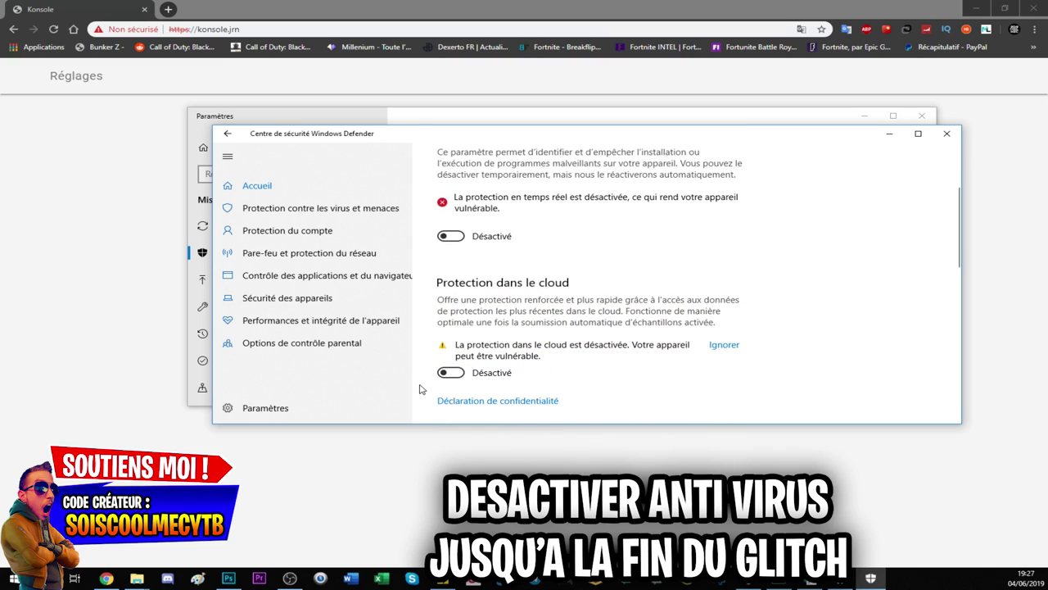
left_click(947, 133)
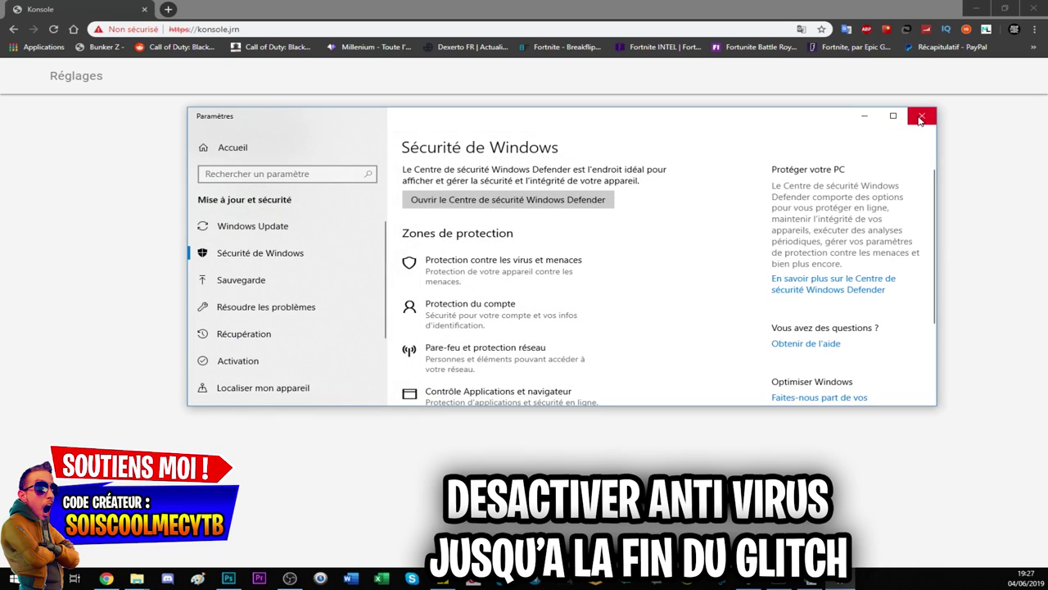
left_click(920, 118)
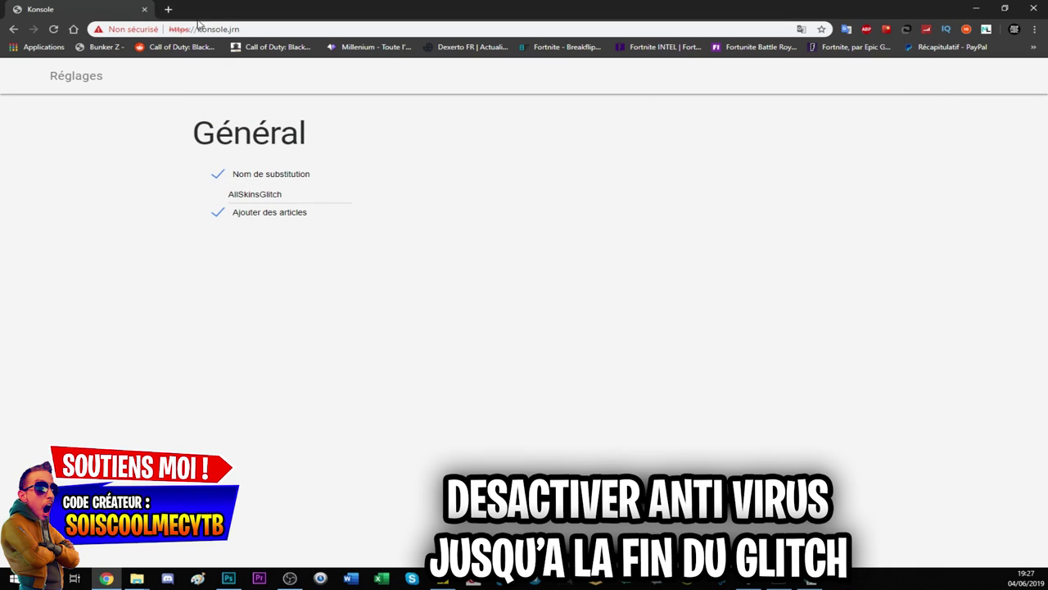
Open the Documents folder on Stockage HDD (D:) in File Explorer and select the FortniteLauncher file
left_click(137, 578)
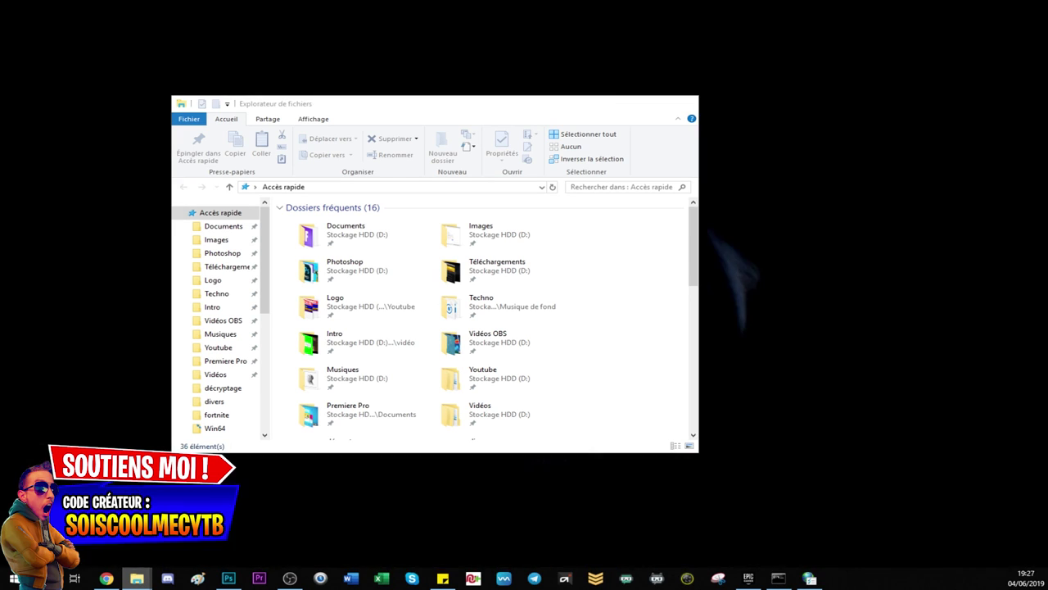
left_click(192, 524)
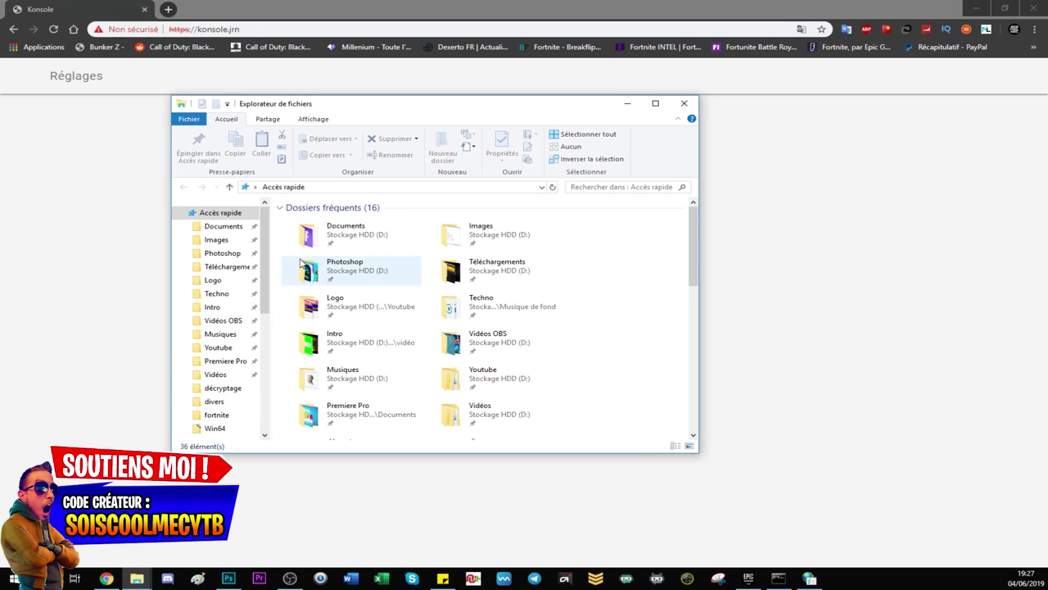
double_click(298, 238)
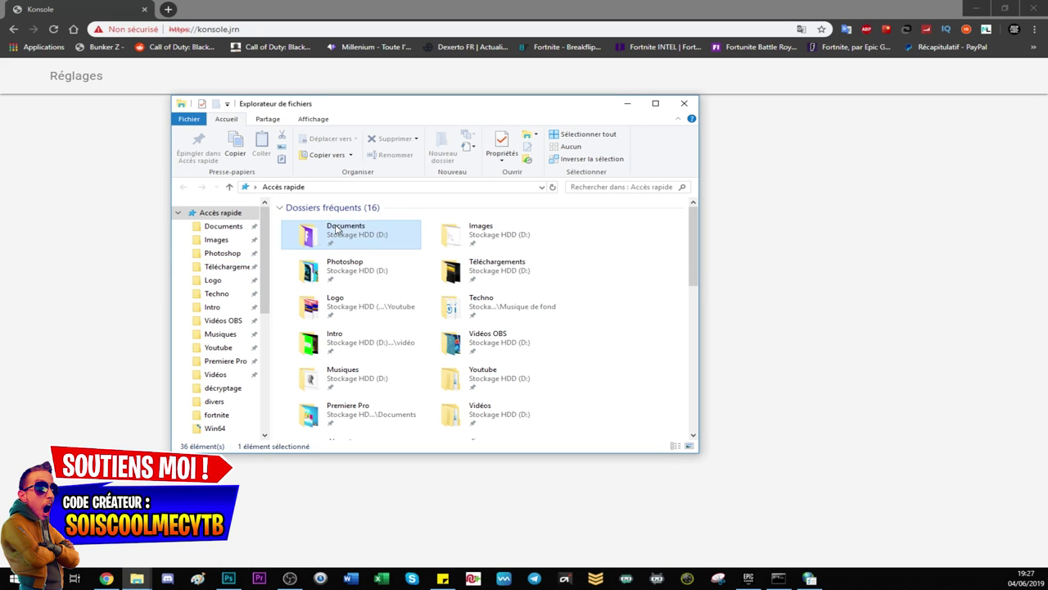
scroll(491, 315, "down", 5)
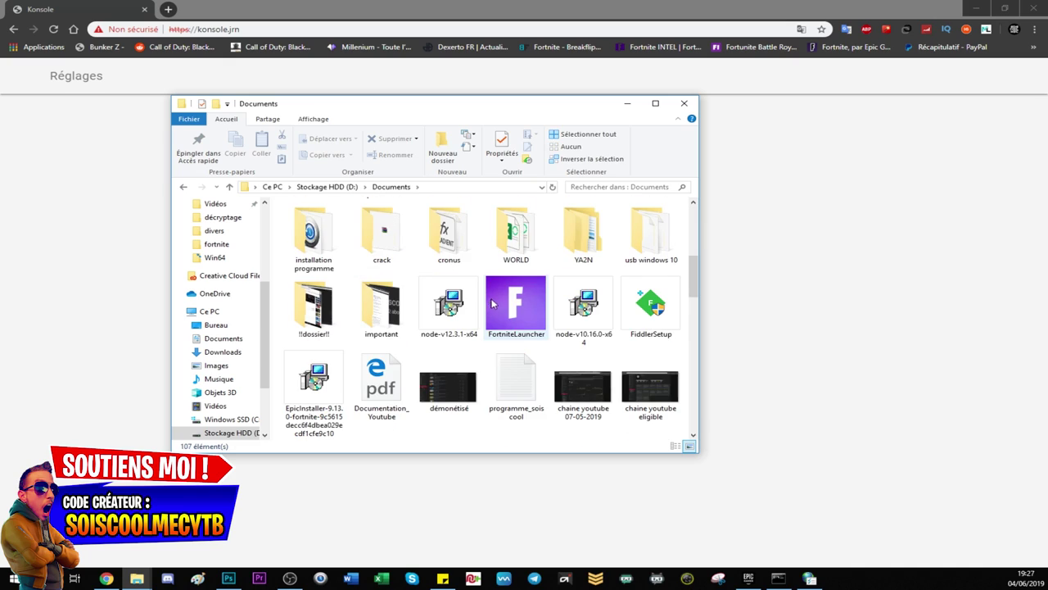
left_click(519, 335)
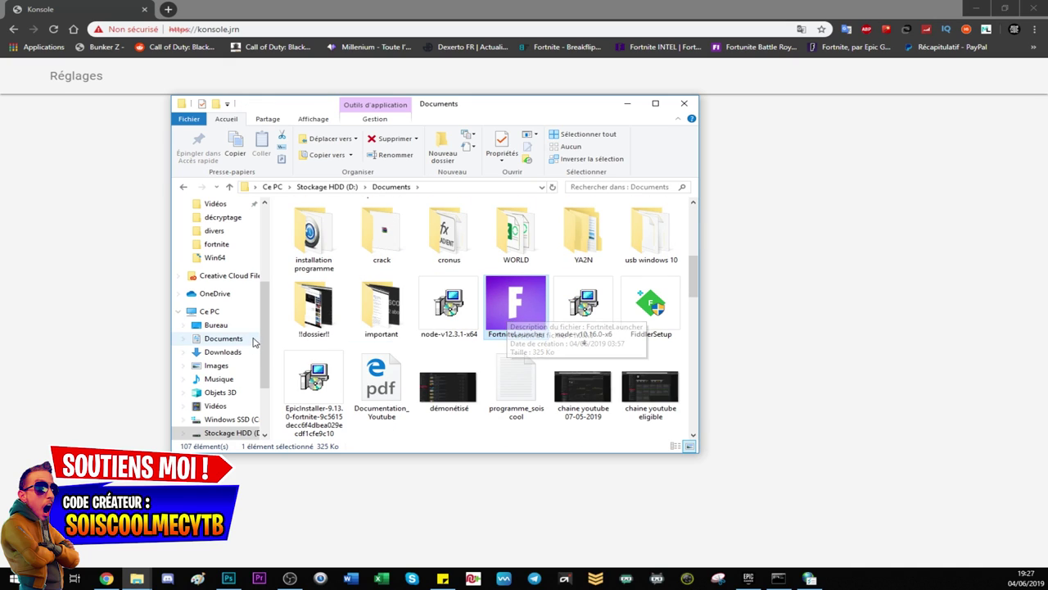
Open the Windows SSD (C:) drive in a new File Explorer window and place it beside the Documents window
scroll(214, 353, "down", 3)
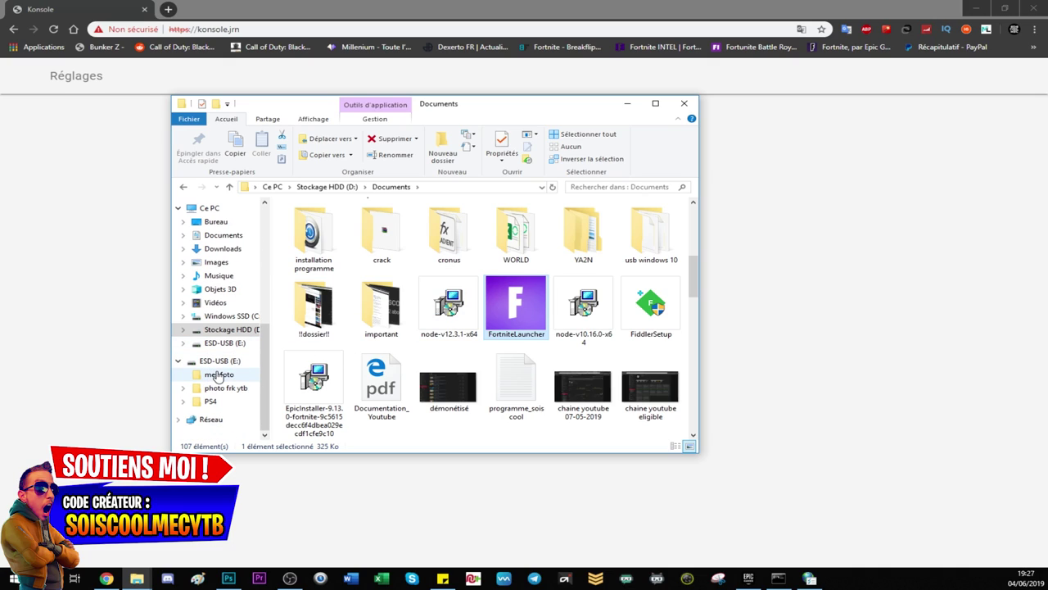
right_click(221, 317)
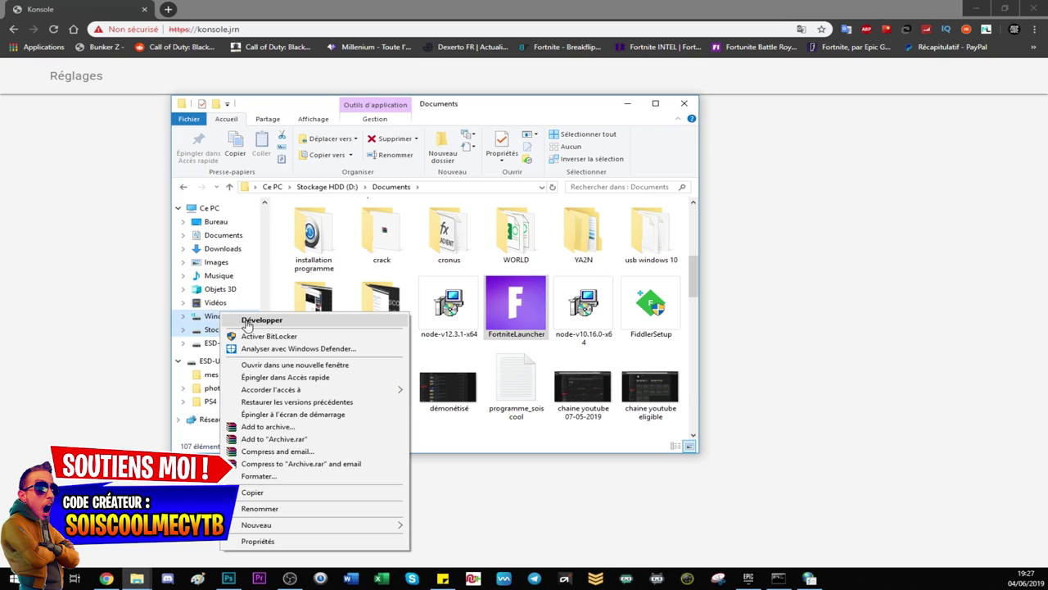
left_click(295, 366)
left_click_drag(499, 135, 771, 109)
In the C: drive window, navigate to Programmes > Epic Games > Fortnite > FortniteGame > Binaries > Win64
double_click(618, 260)
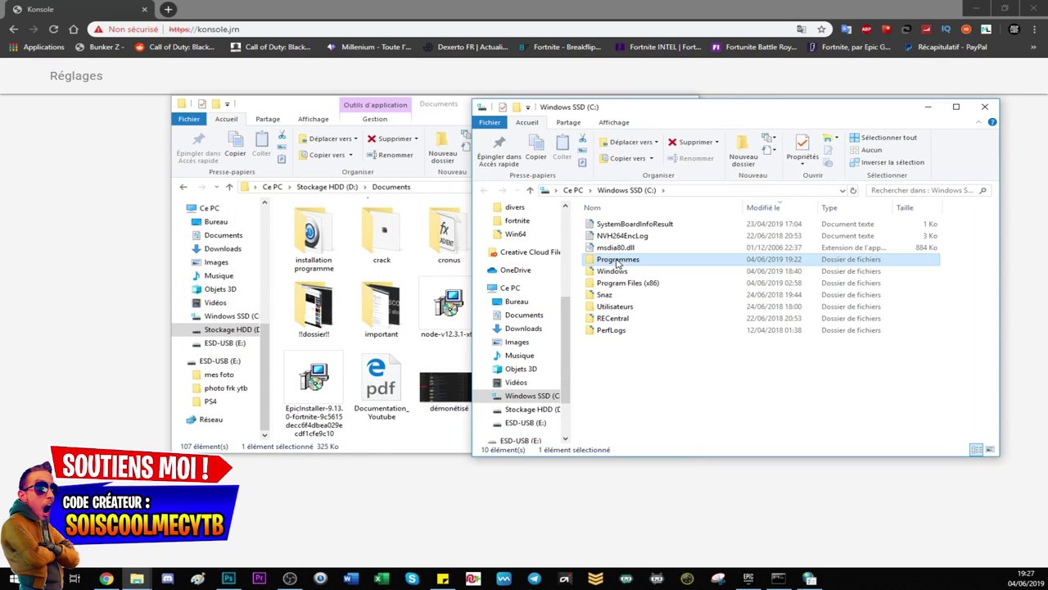
double_click(621, 247)
double_click(615, 224)
double_click(622, 236)
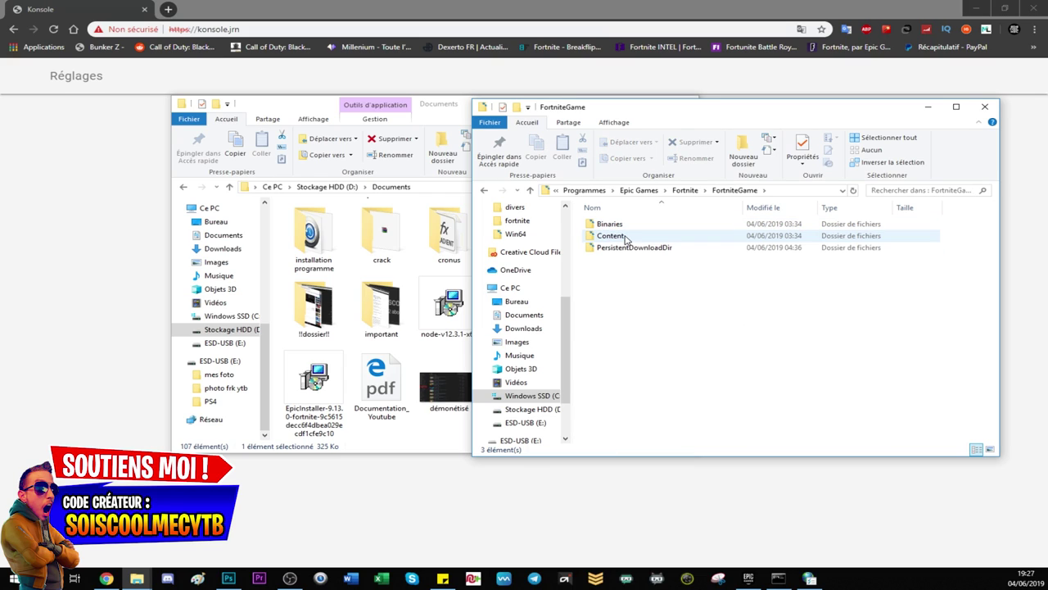
double_click(614, 224)
left_click(617, 238)
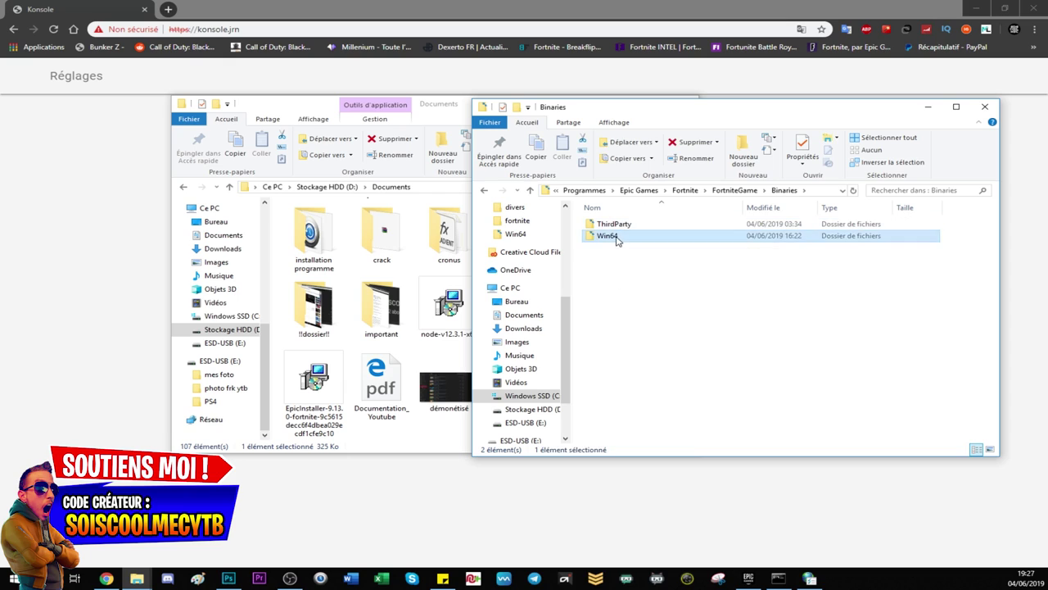
double_click(617, 238)
Copy FortniteLauncher from Documents into the Win64 folder, replacing the existing file, and minimize both File Explorer windows
scroll(670, 299, "down", 5)
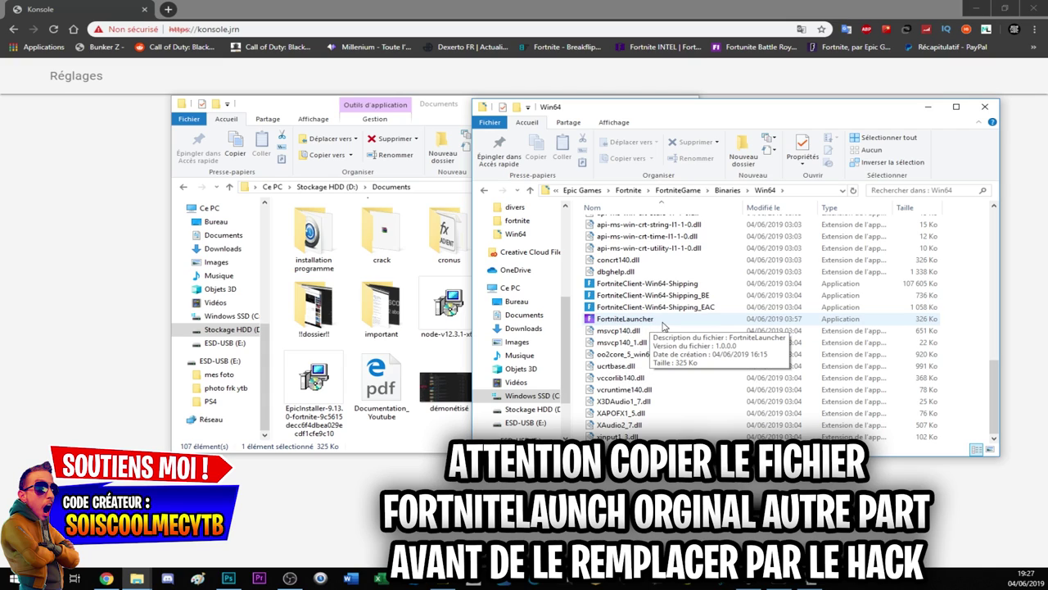
left_click_drag(591, 321, 954, 299)
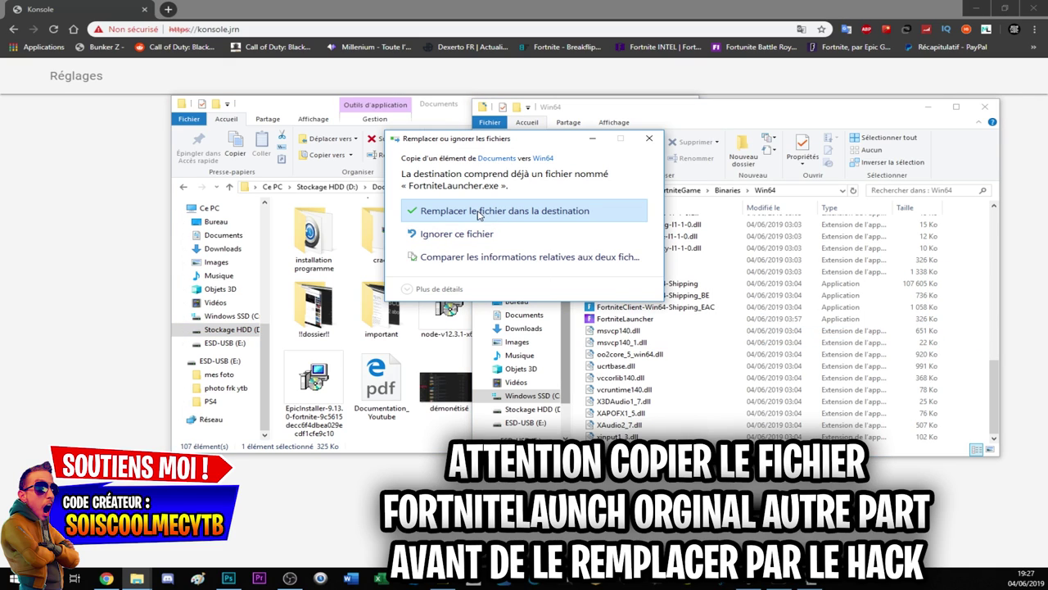
left_click(531, 211)
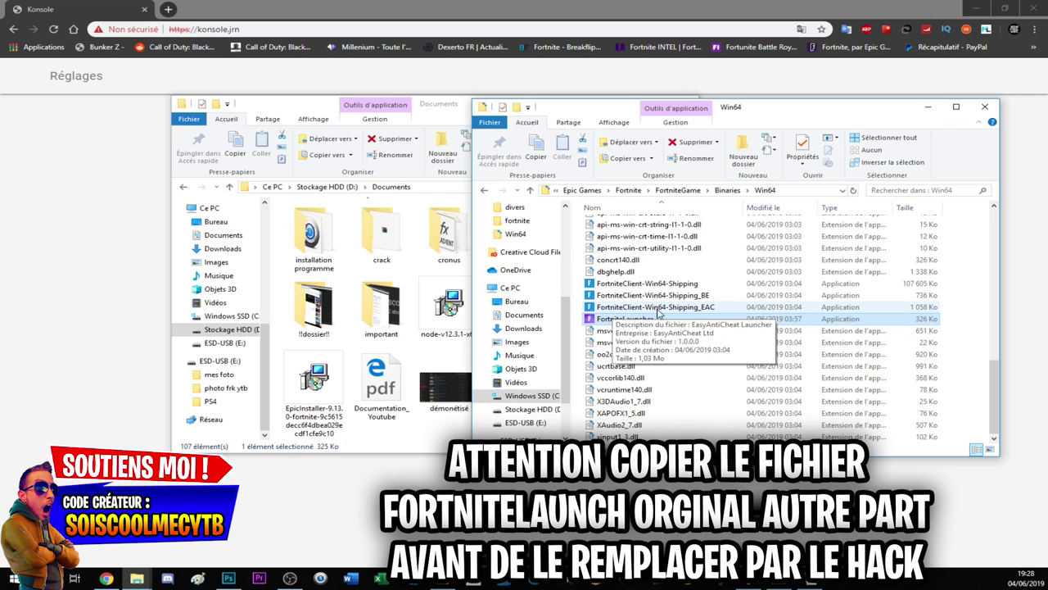
left_click_drag(286, 105, 176, 107)
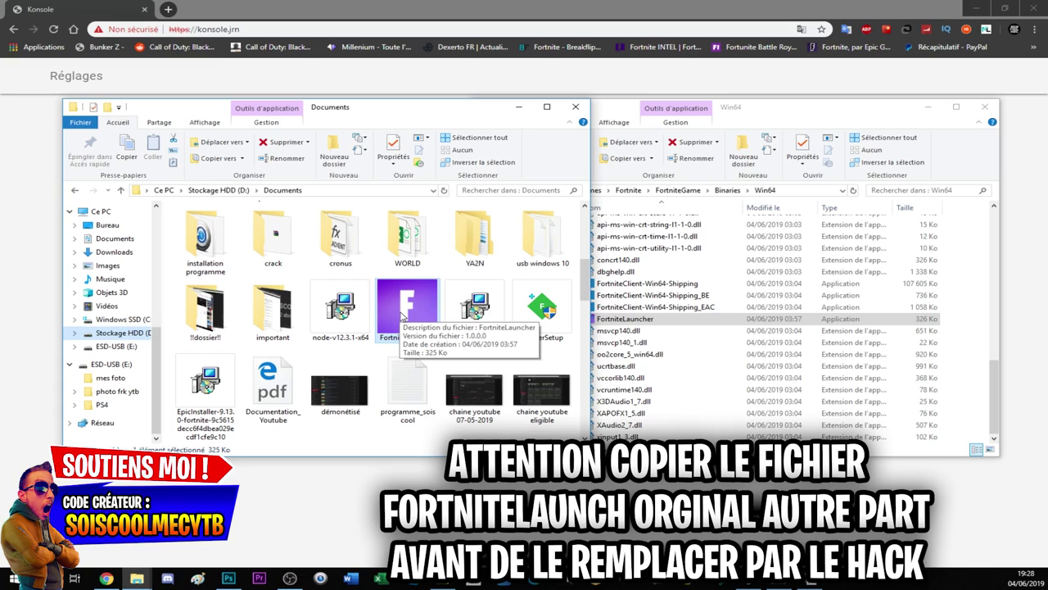
left_click(519, 107)
left_click(928, 107)
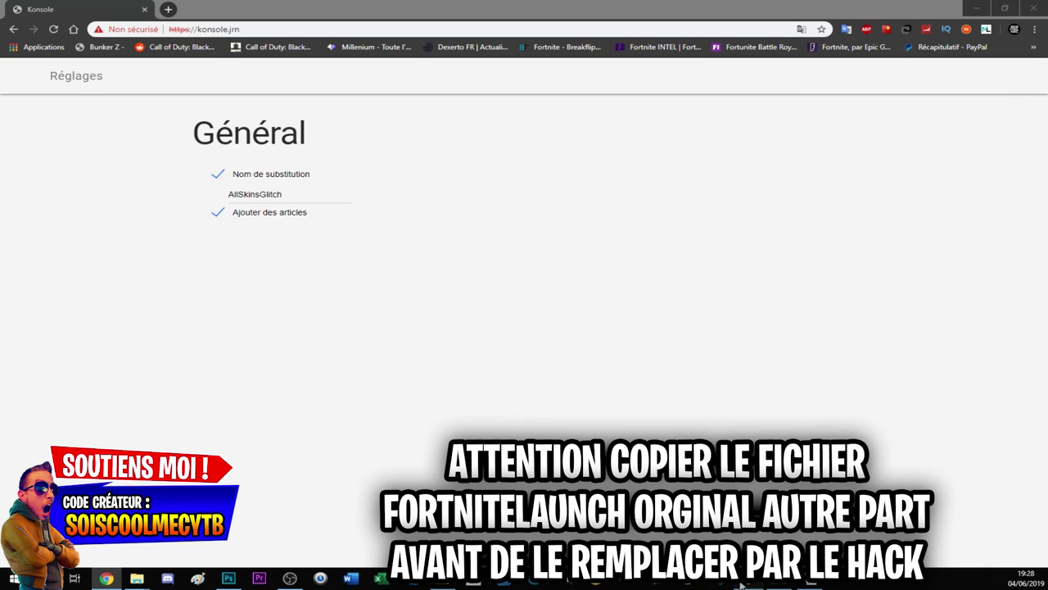
Examine Fortnite's additional command-line arguments option in the Epic Games Launcher settings and return to the library
left_click(743, 582)
scroll(525, 327, "down", 5)
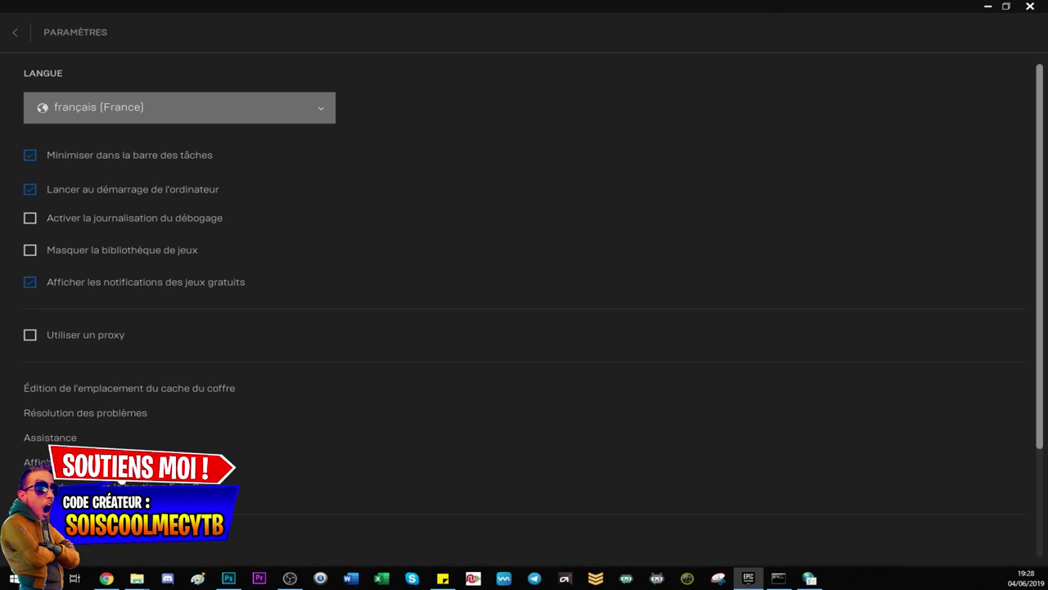
scroll(194, 368, "down", 3)
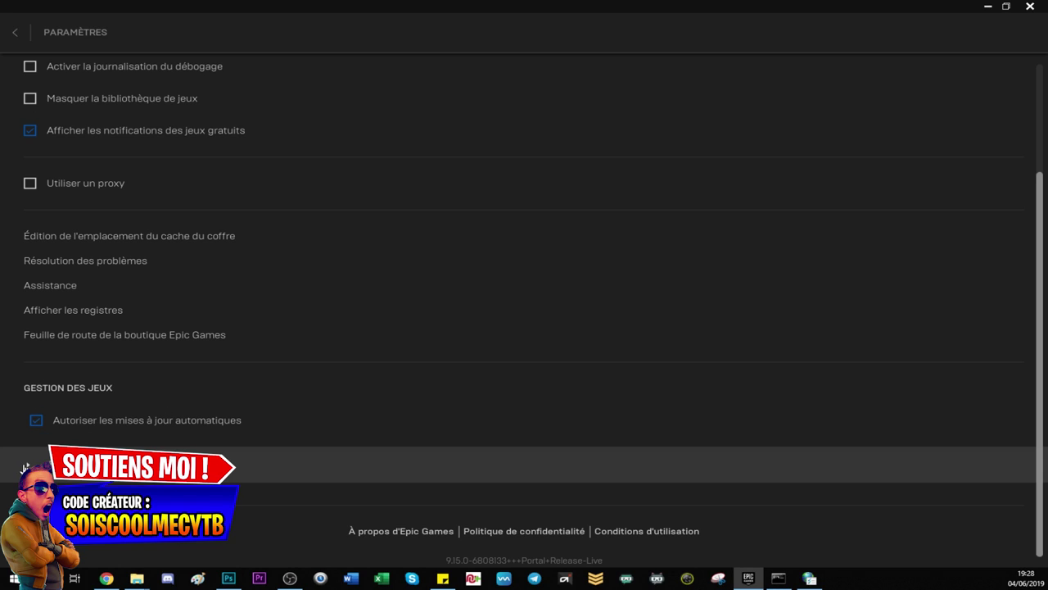
left_click(27, 464)
scroll(66, 450, "down", 2)
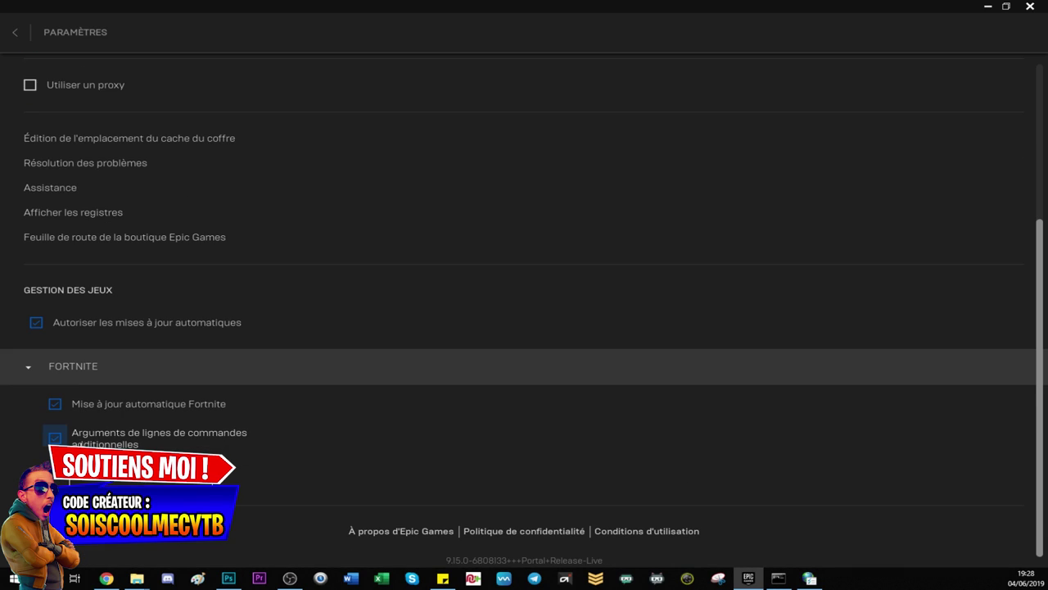
scroll(102, 440, "up", 1)
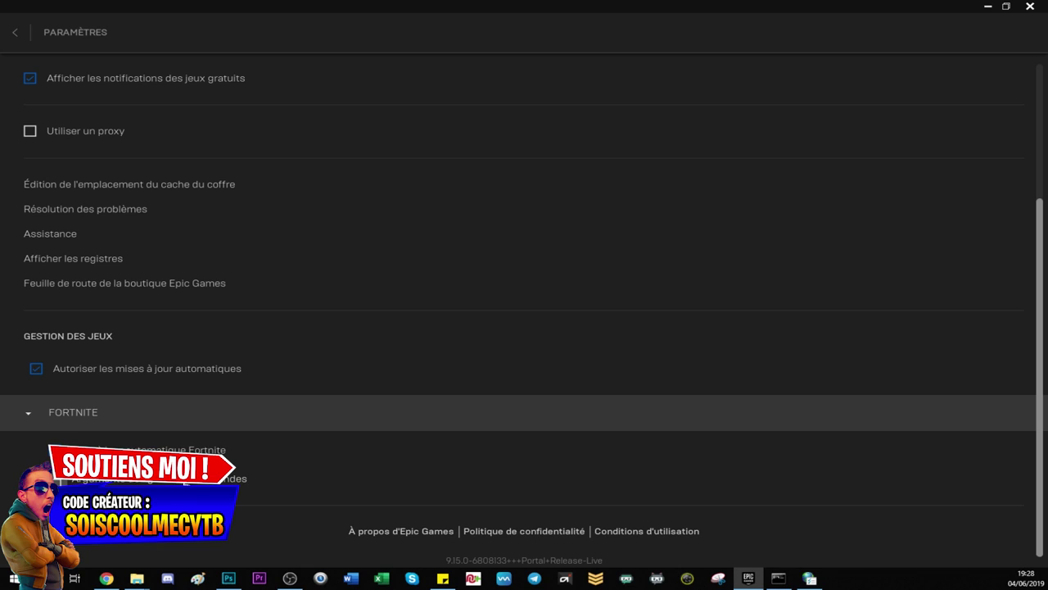
scroll(524, 279, "down", 1)
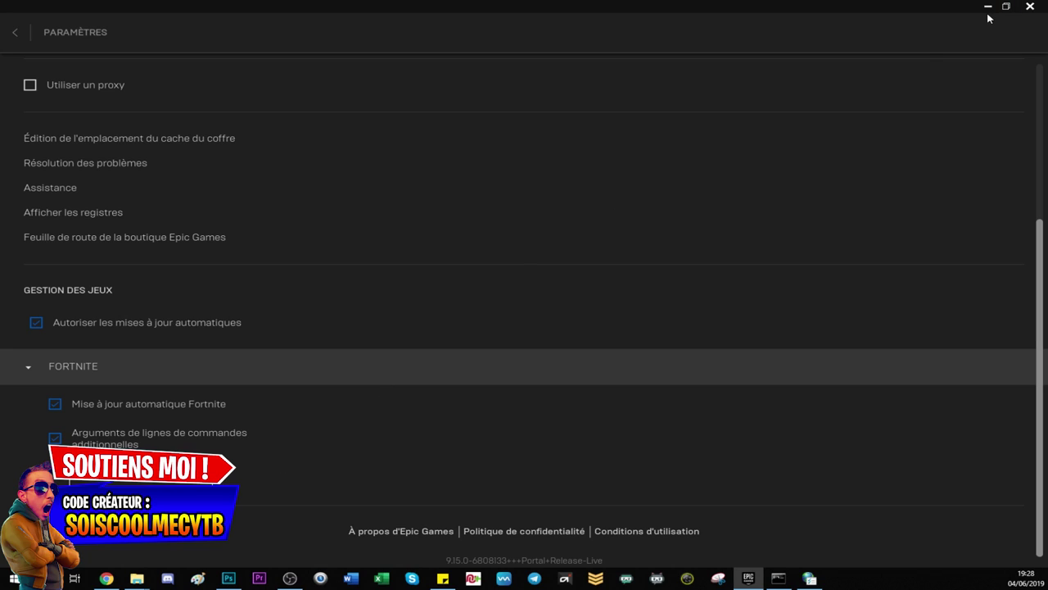
left_click(20, 38)
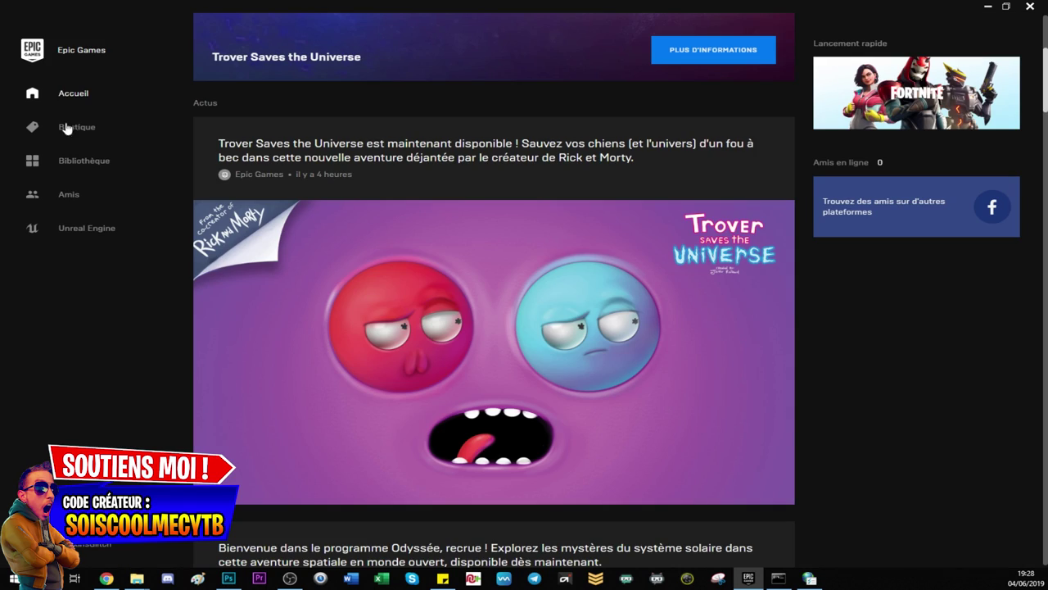
left_click(79, 163)
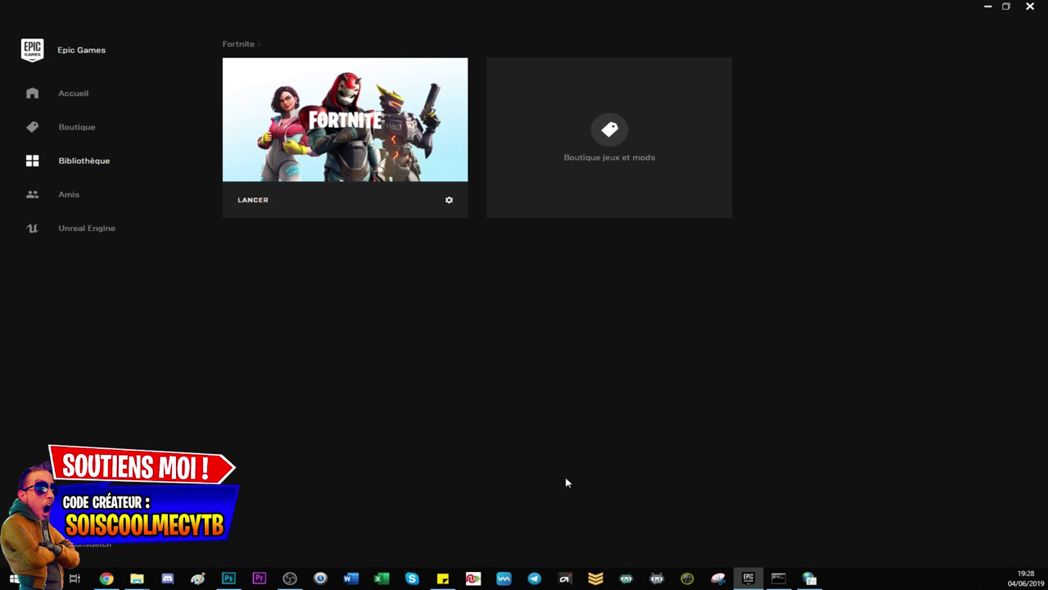
Launch Fiddler 4, declining the AppContainer information, and enable the AutoResponder rules with unmatched requests passthrough
left_click(13, 578)
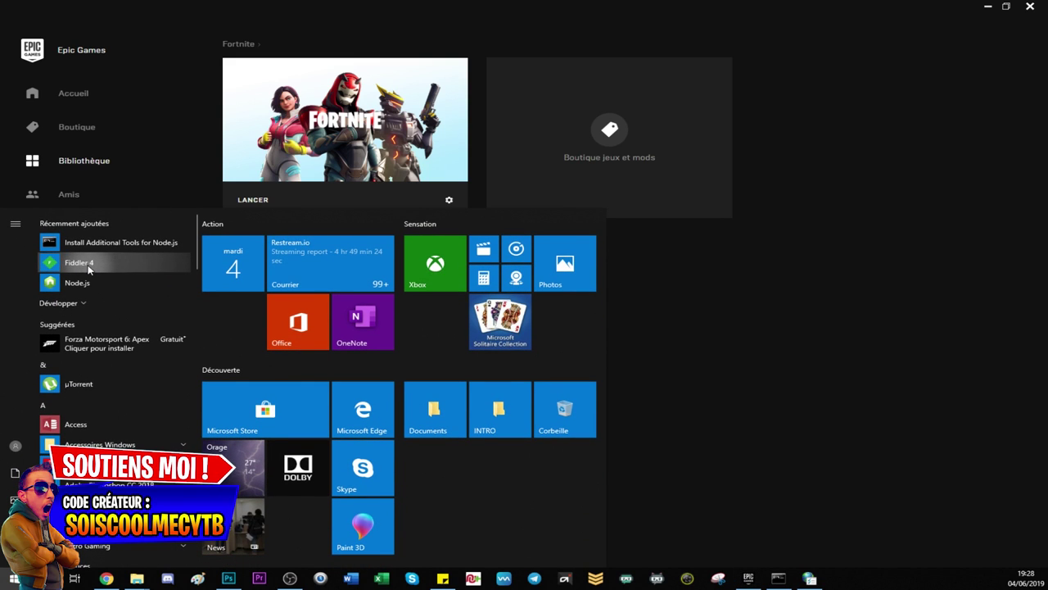
left_click(82, 263)
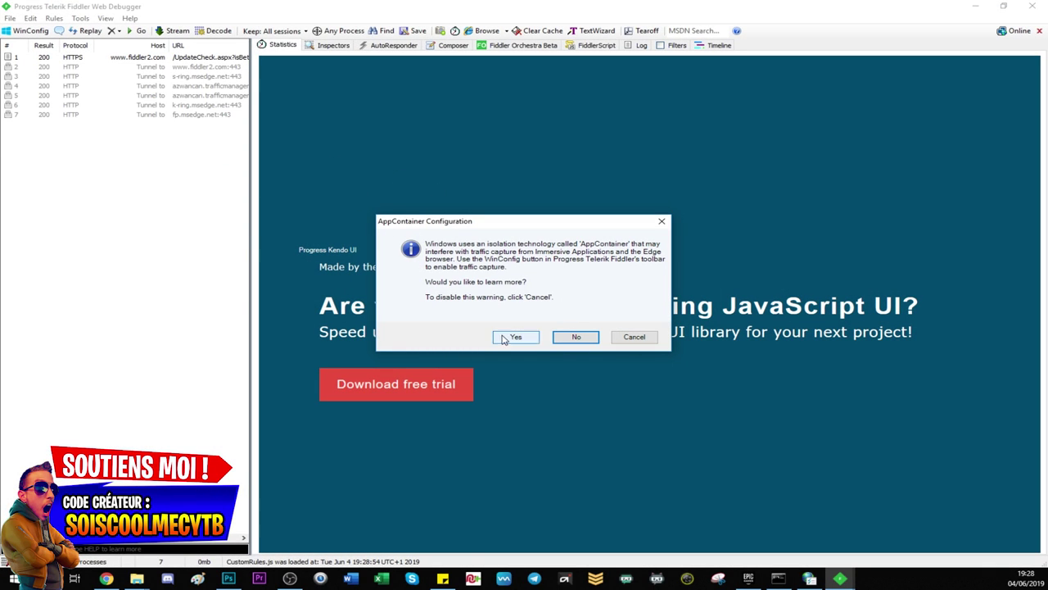
left_click(576, 337)
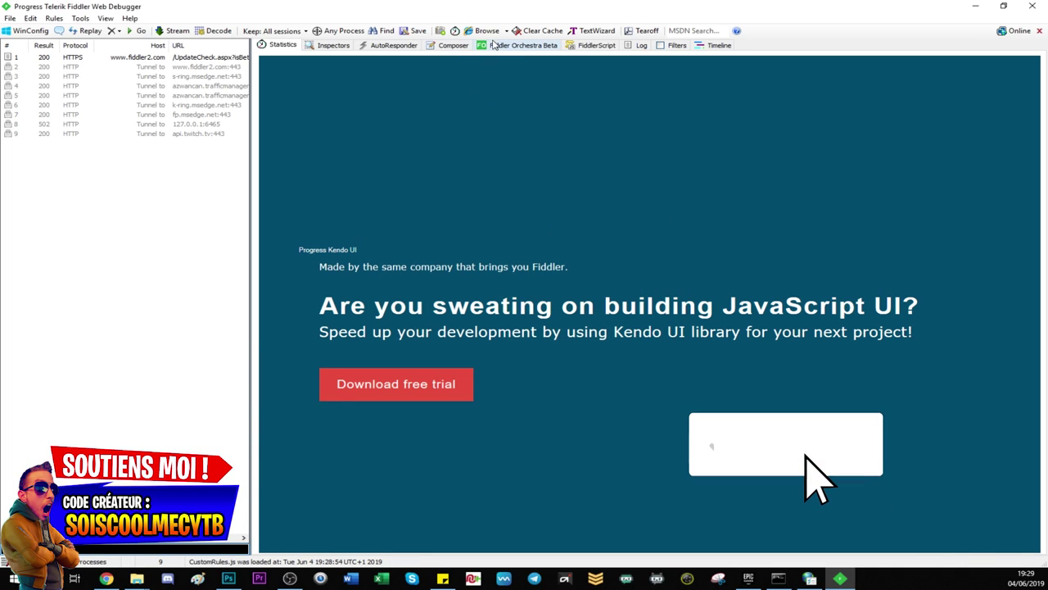
left_click(381, 46)
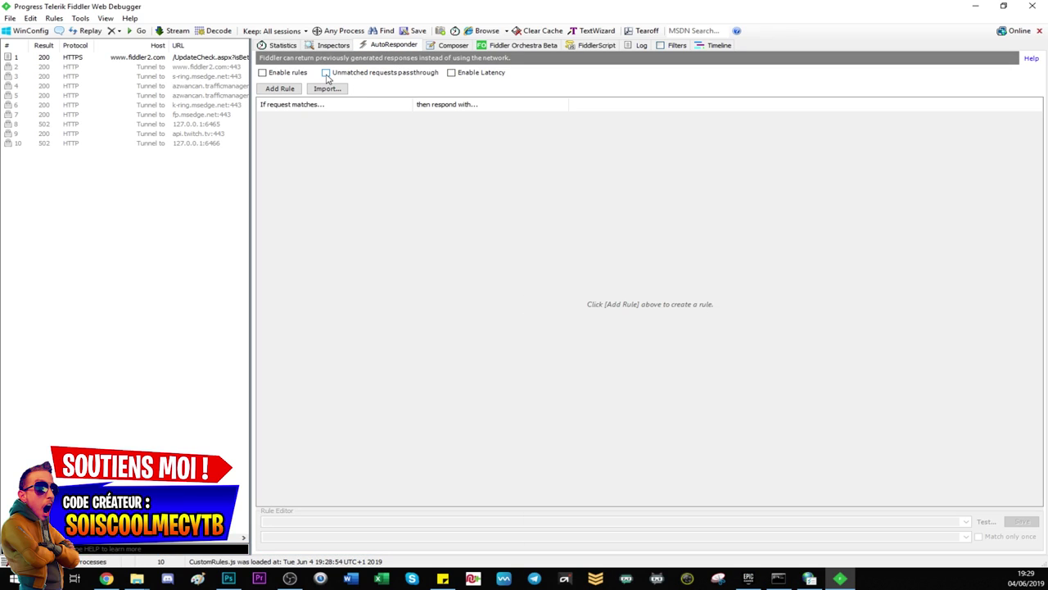
left_click(262, 73)
Configure Fiddler's HTTPS options to decrypt HTTPS traffic and ignore server certificate errors
left_click(79, 18)
left_click(104, 32)
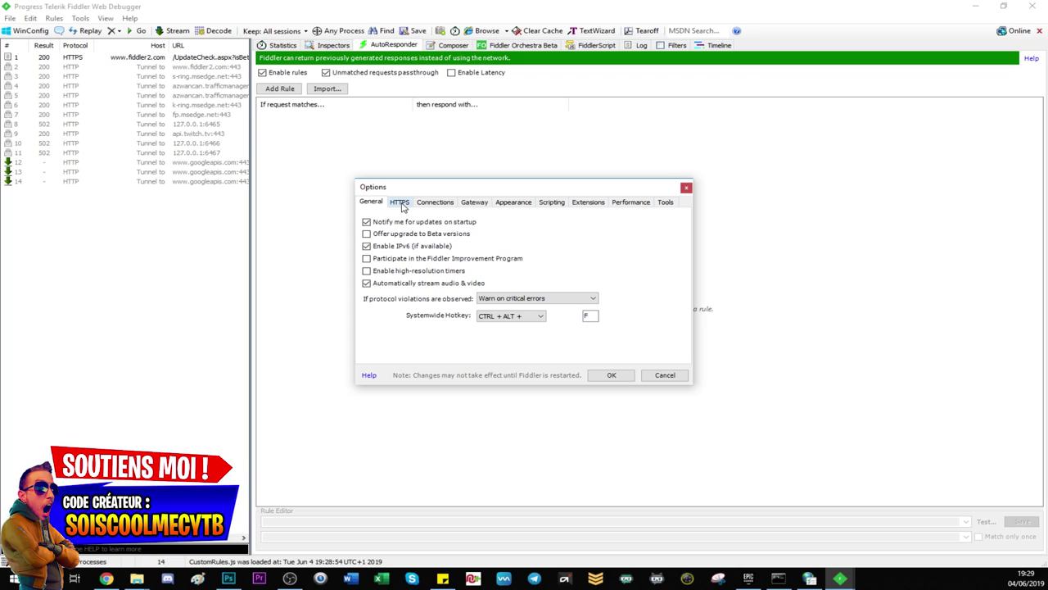
left_click(400, 203)
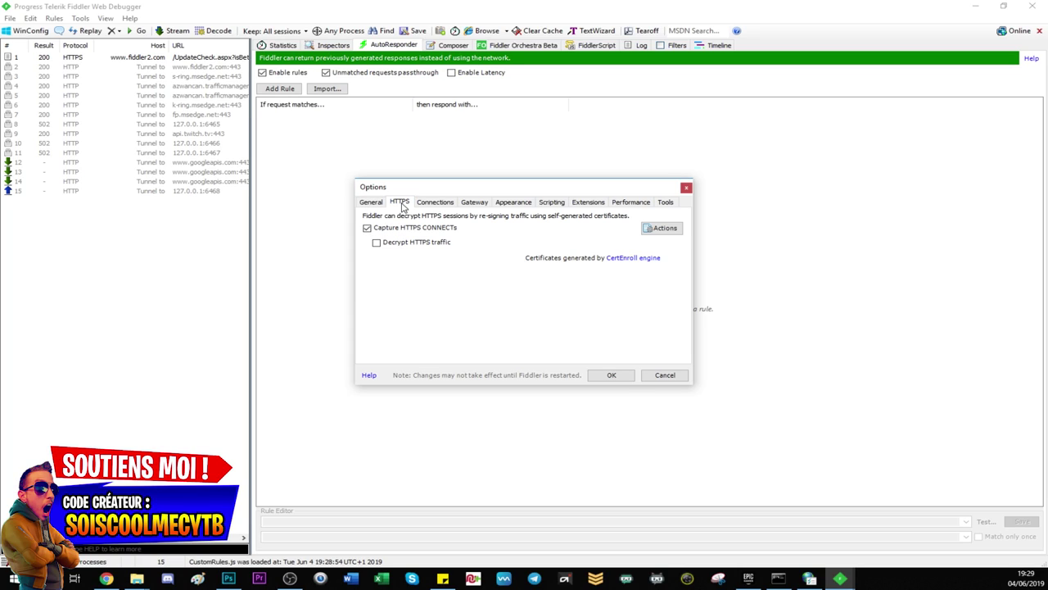
left_click(378, 243)
left_click(376, 274)
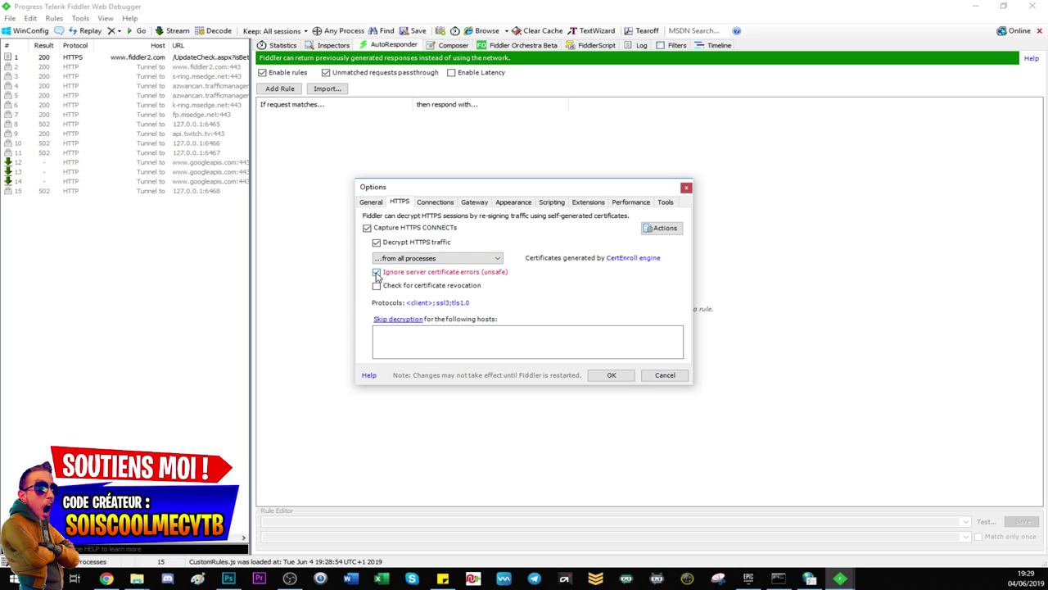
left_click(622, 375)
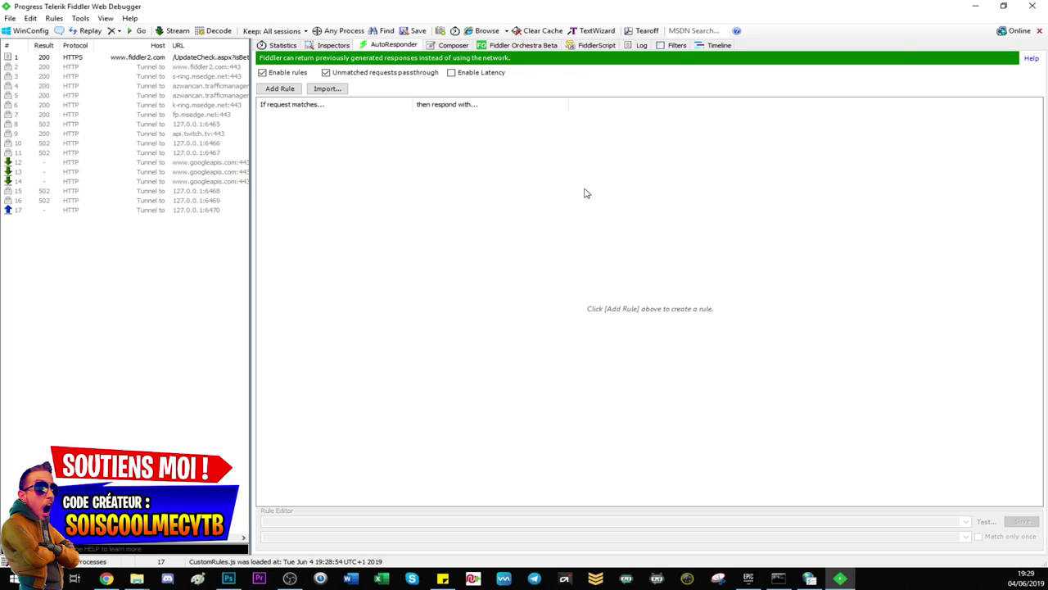
Launch Fortnite from the Epic Games Launcher library and bring up the Win64 folder to examine the FortniteLauncher file
left_click(748, 573)
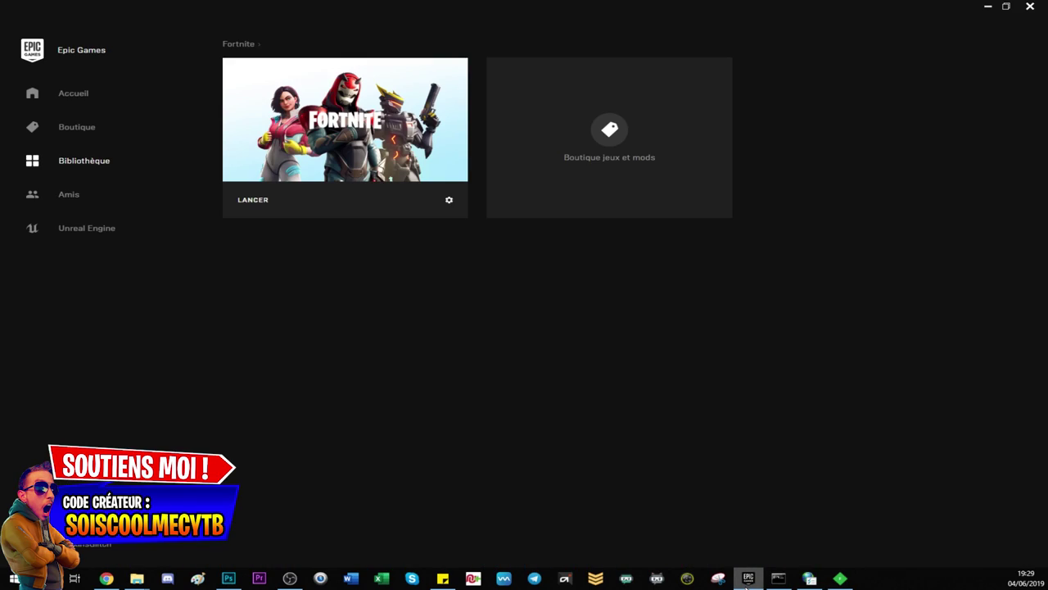
left_click(255, 204)
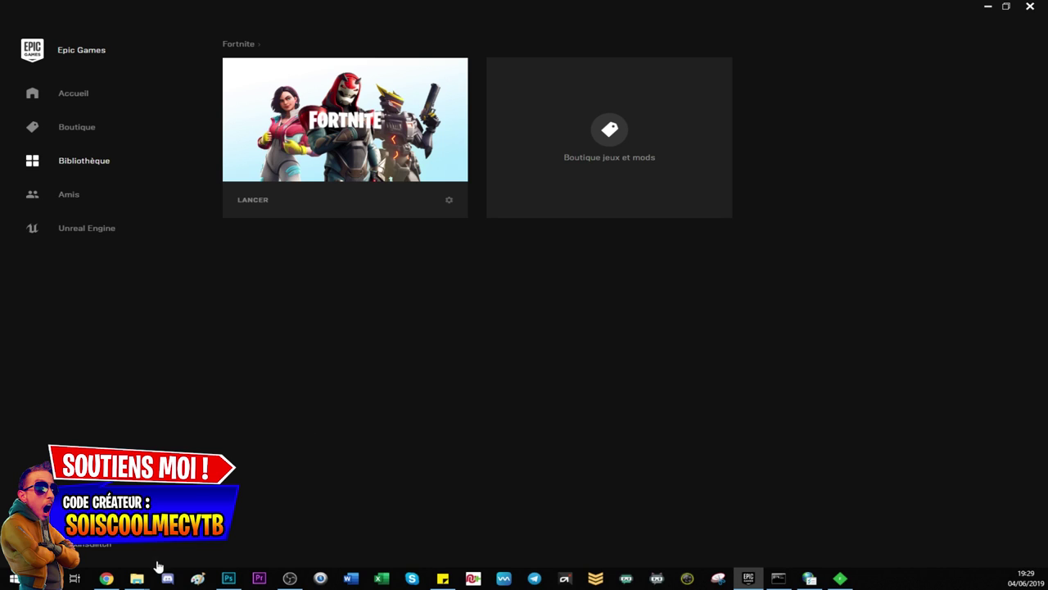
mouse_move(137, 576)
left_click(325, 537)
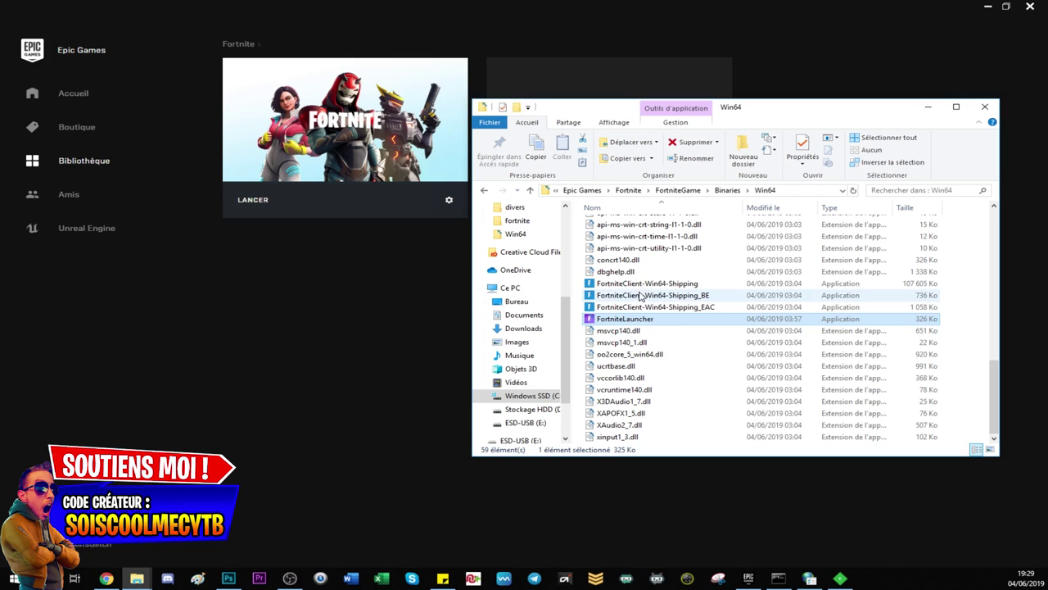
mouse_move(655, 323)
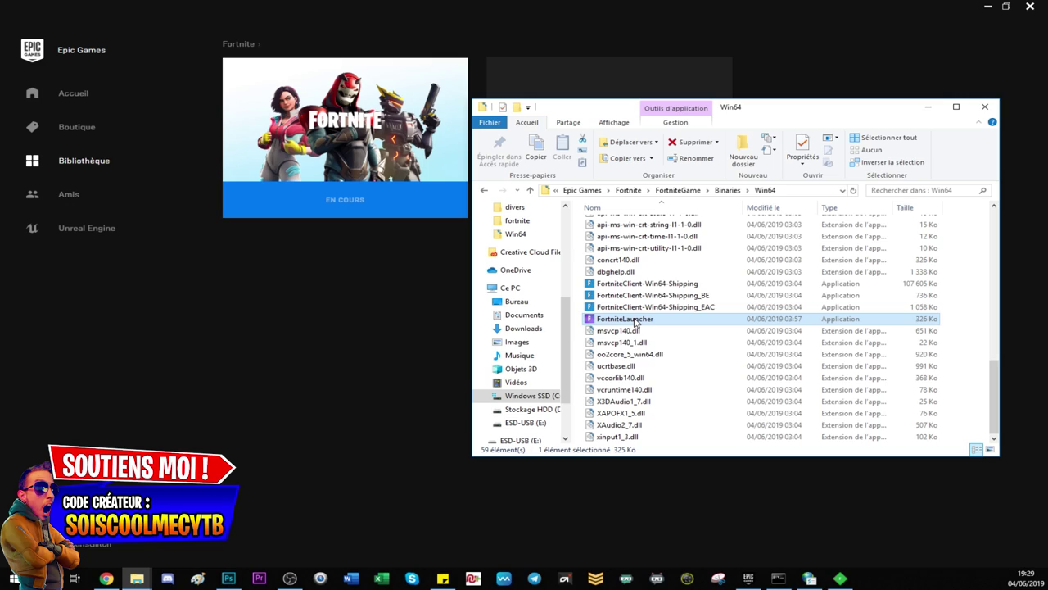
left_click(370, 390)
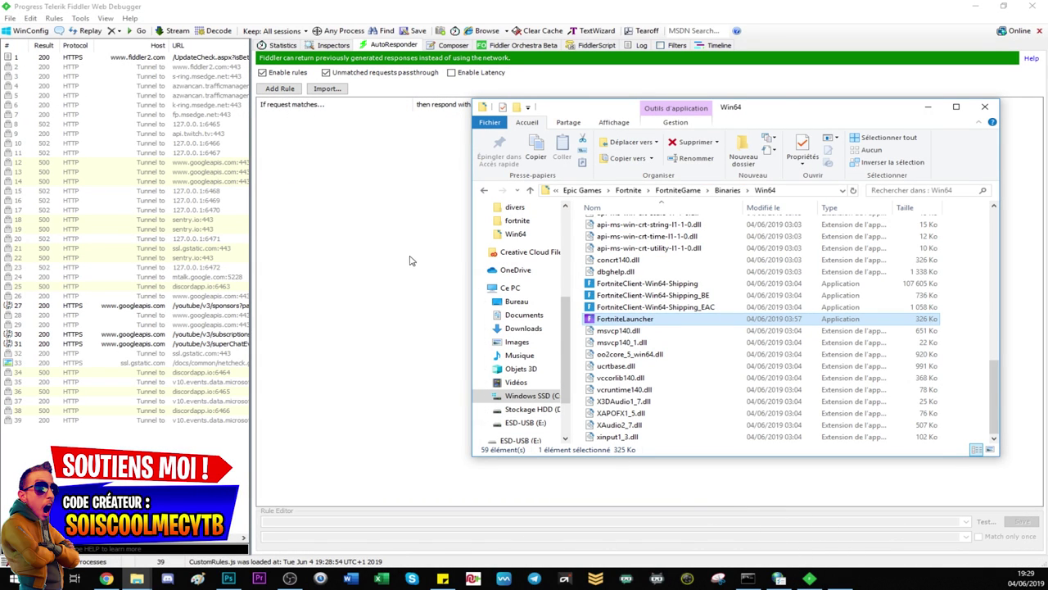
Switch to the Fortnite game window, bring up the command prompt window and examine its list of game items
mouse_move(842, 580)
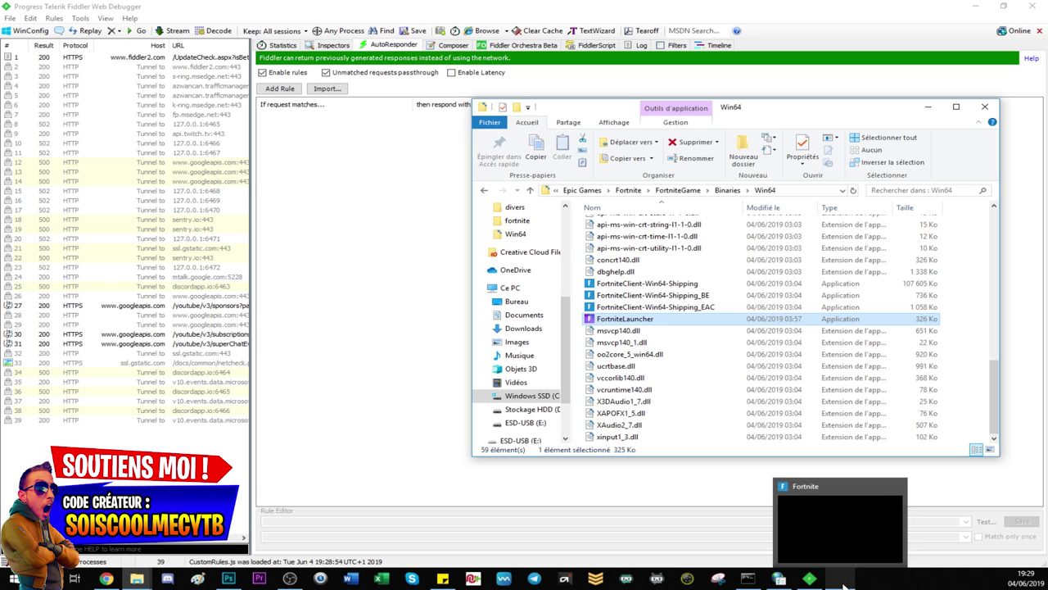
mouse_move(837, 536)
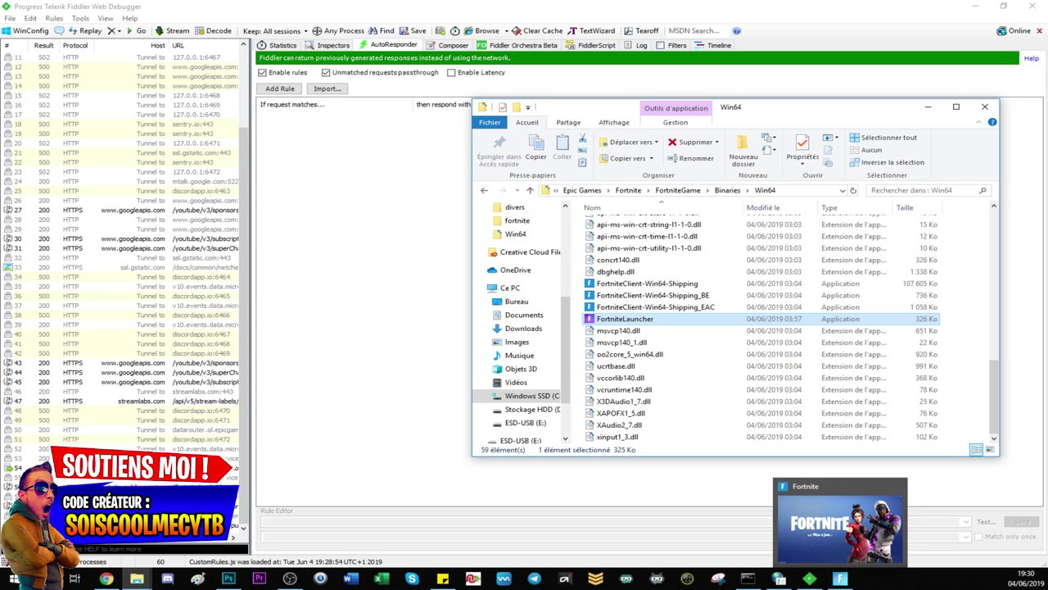
left_click(843, 522)
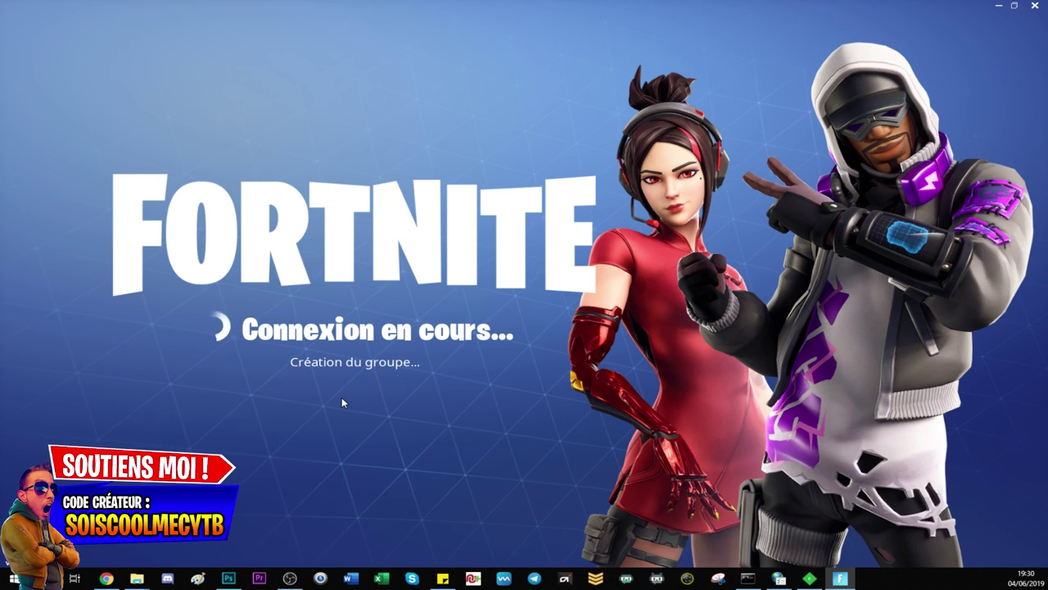
left_click(747, 578)
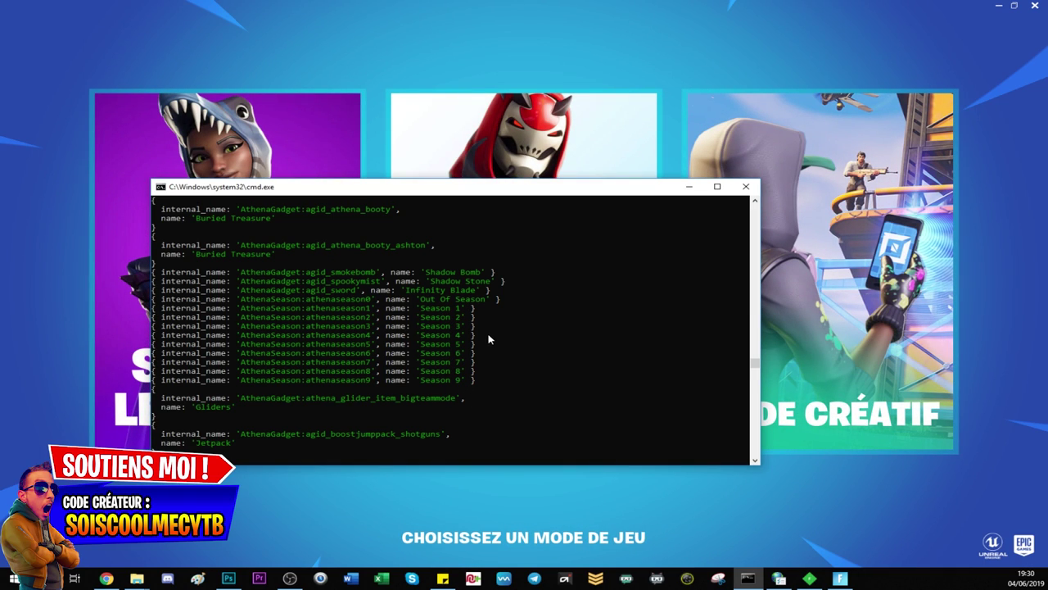
scroll(489, 352, "up", 10)
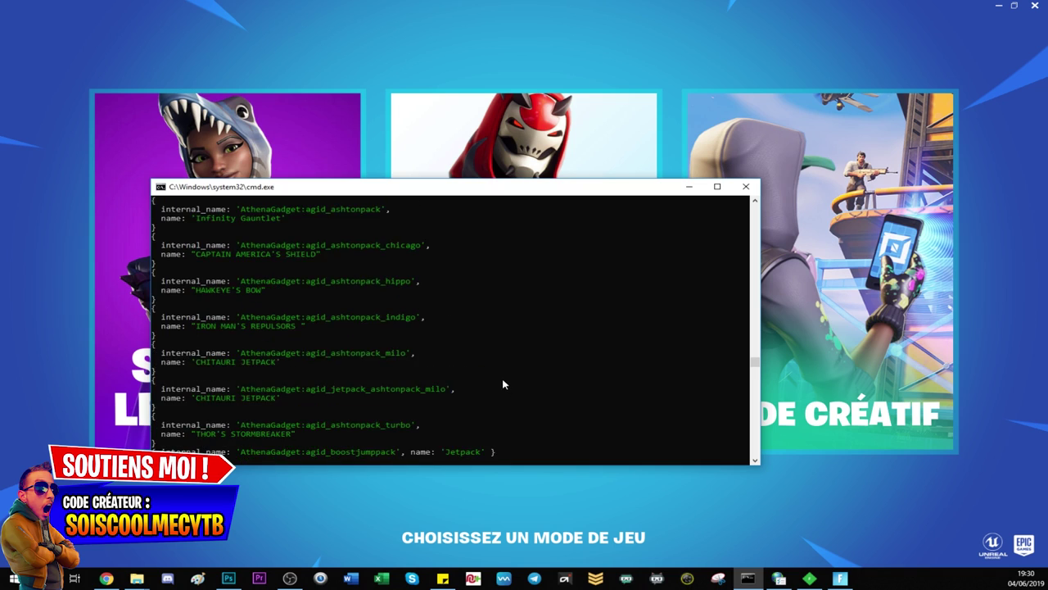
Examine the command prompt's item list through to its end, minimize that window, and enter Fortnite's Battle Royale mode
scroll(489, 365, "up", 5)
scroll(485, 357, "down", 10)
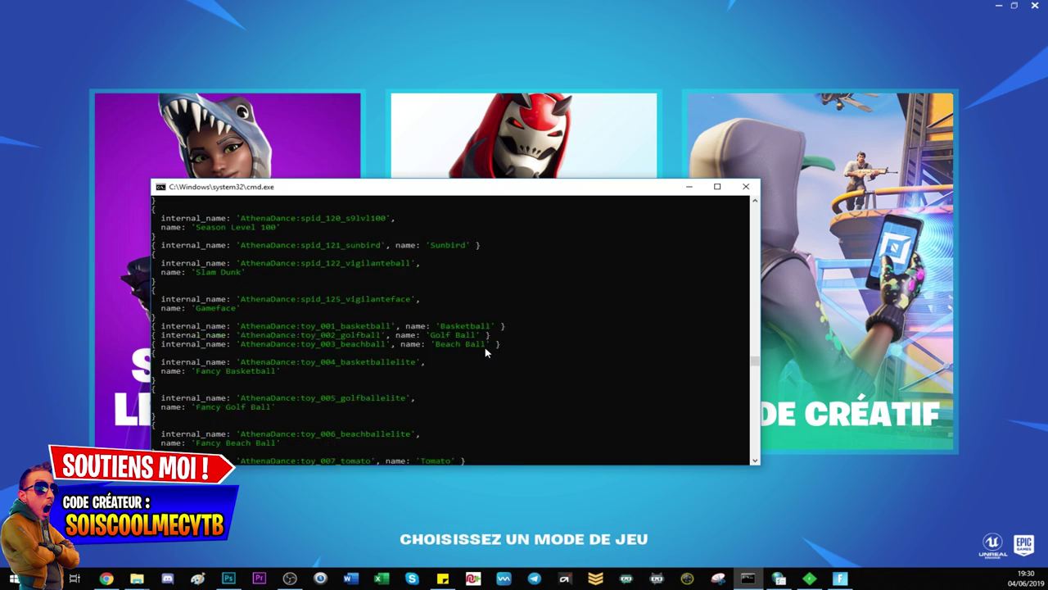
scroll(484, 357, "down", 15)
scroll(484, 357, "up", 6)
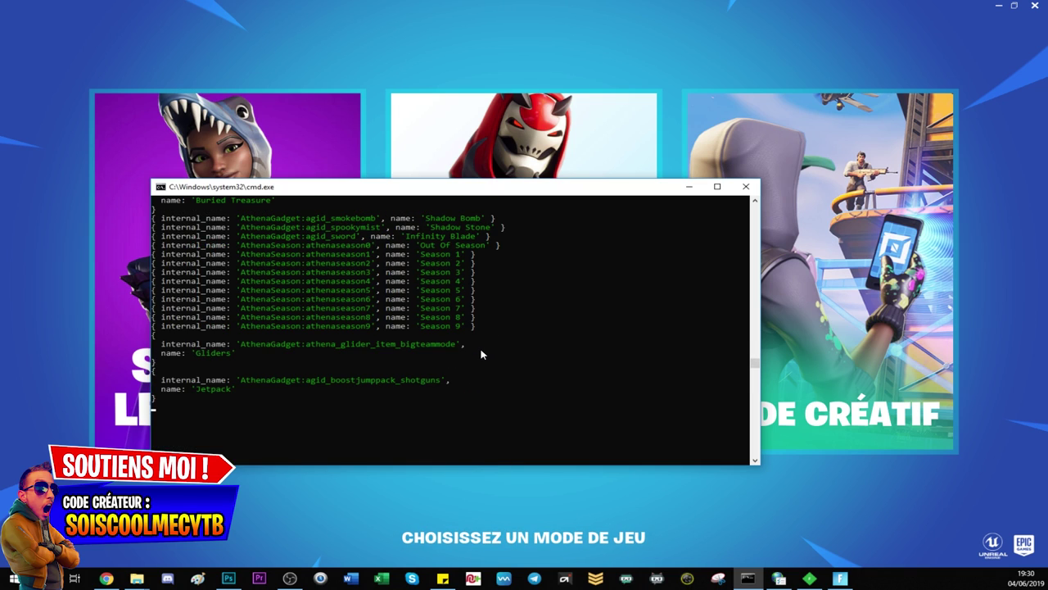
left_click(684, 189)
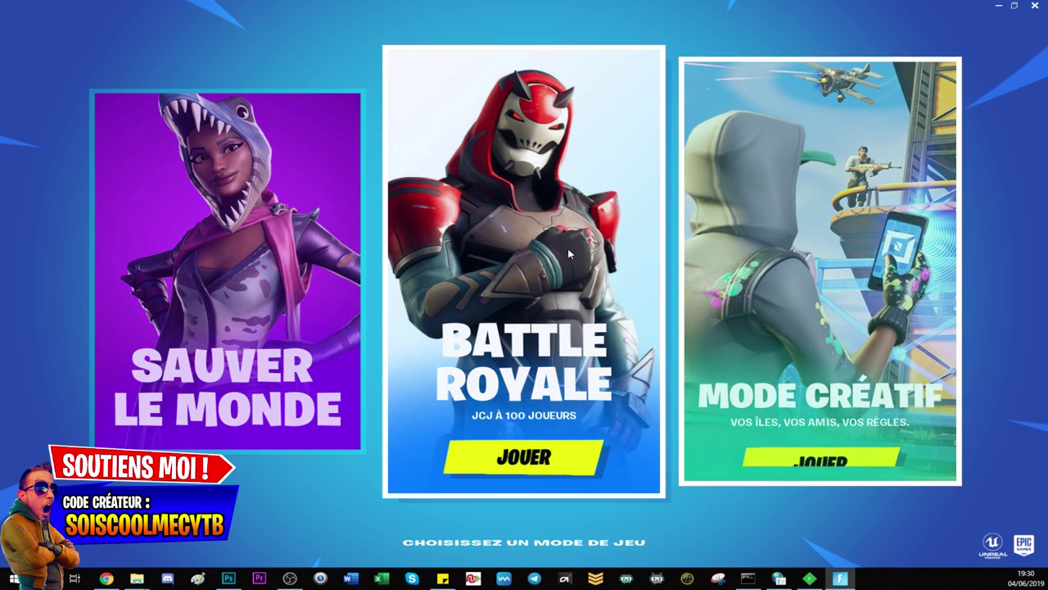
left_click(510, 447)
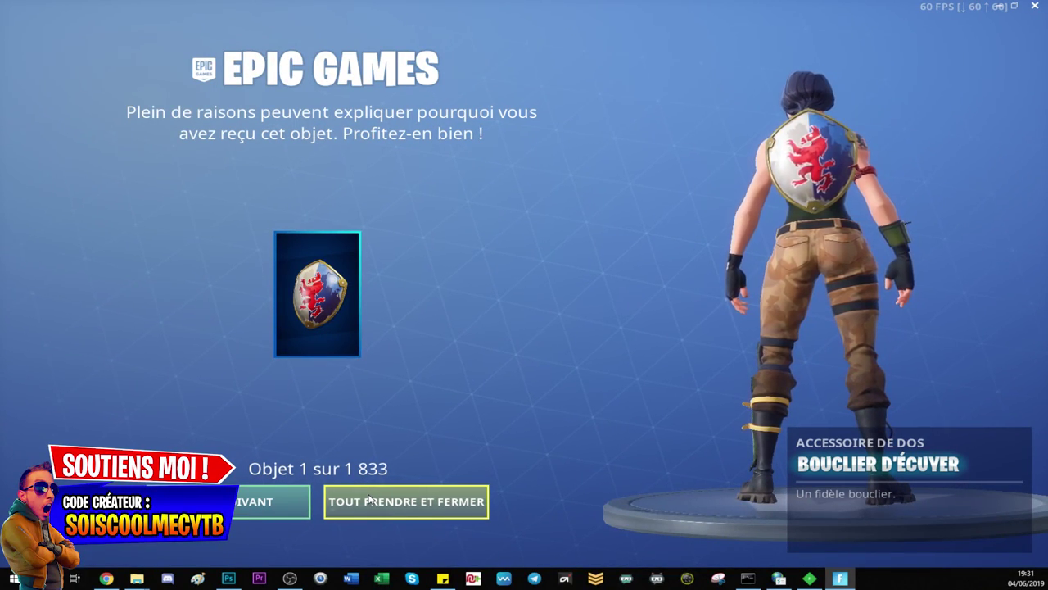
Advance one by one through the received Epic Games items, from the first back bling to the Tablette
left_click(259, 503)
left_click(260, 504)
left_click(260, 503)
left_click(260, 503)
left_click(259, 503)
left_click(260, 504)
left_click(259, 503)
left_click(260, 503)
left_click(260, 503)
left_click(260, 503)
left_click(260, 504)
left_click(259, 503)
left_click(260, 504)
left_click(259, 504)
left_click(260, 504)
left_click(259, 503)
left_click(260, 504)
left_click(260, 503)
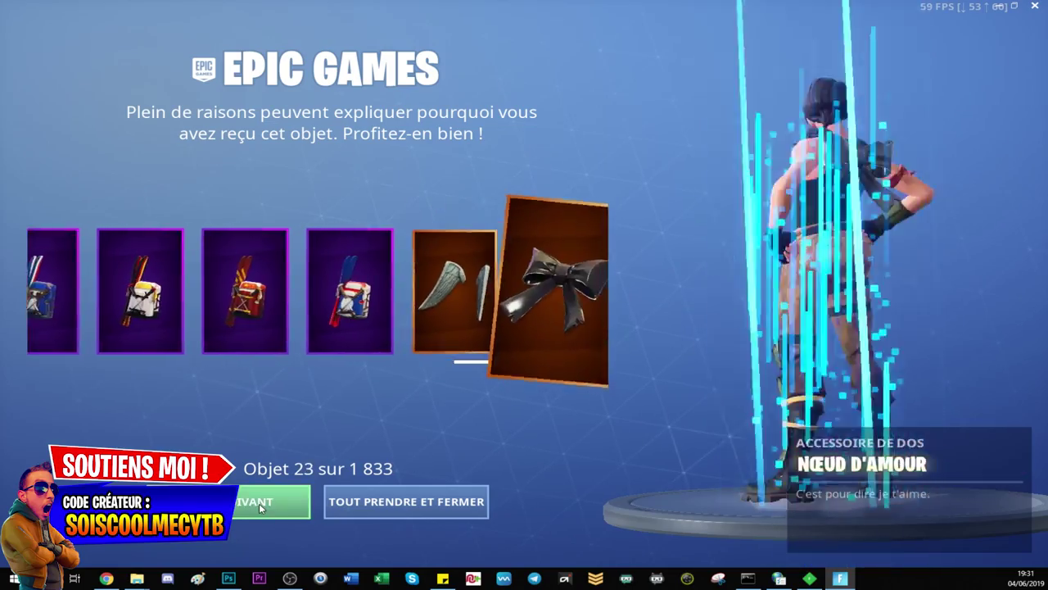
left_click(260, 503)
left_click(260, 503)
left_click(260, 504)
left_click(260, 504)
left_click(260, 504)
left_click(260, 503)
double_click(259, 503)
left_click(259, 503)
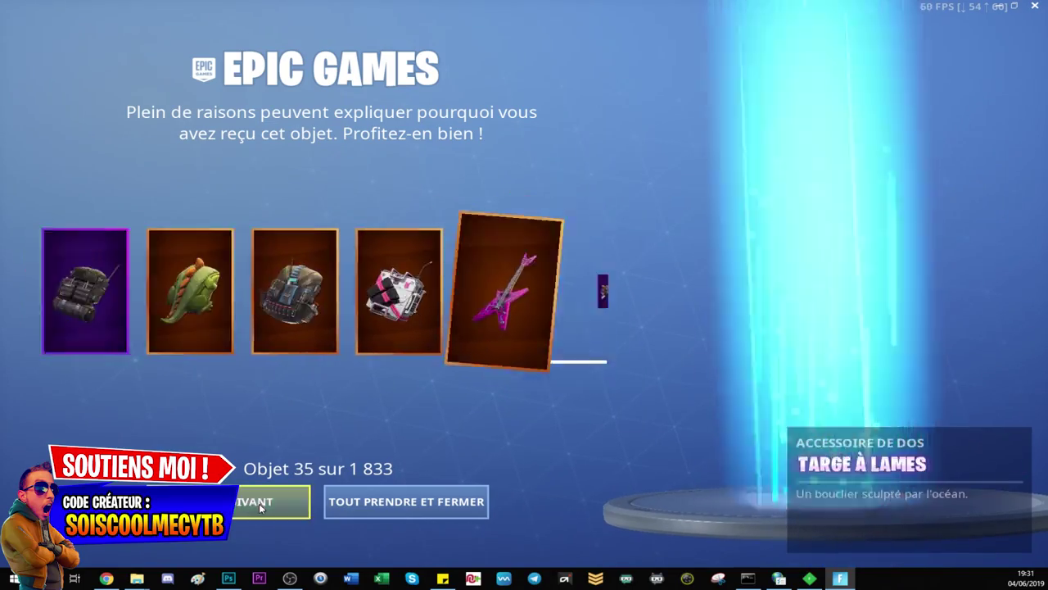
double_click(259, 503)
double_click(259, 503)
double_click(258, 503)
left_click(258, 503)
double_click(259, 503)
left_click(259, 503)
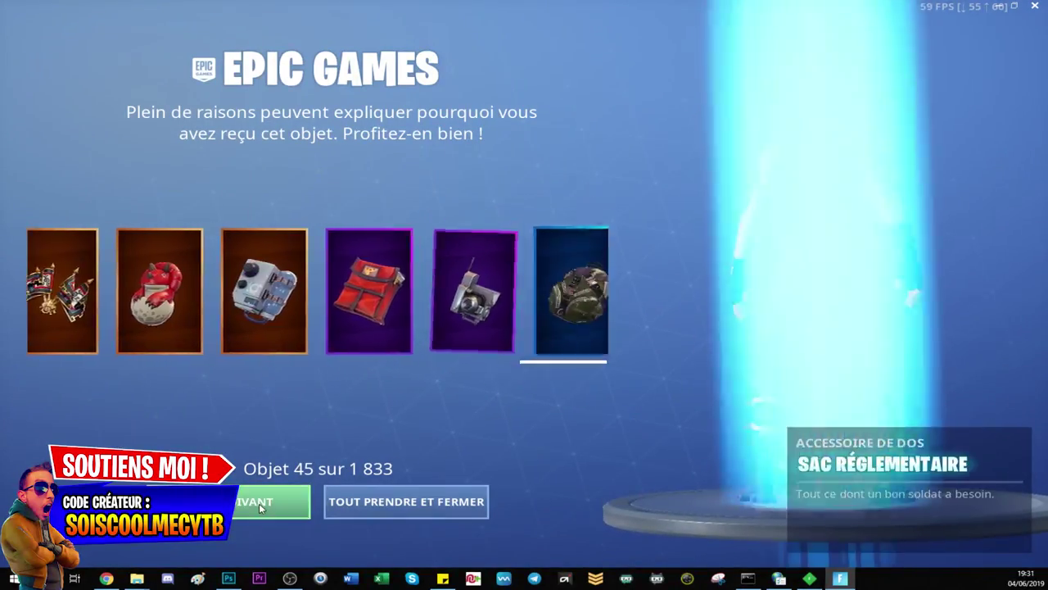
double_click(259, 503)
double_click(259, 502)
left_click(259, 503)
double_click(259, 503)
left_click(259, 503)
double_click(259, 503)
double_click(259, 503)
left_click(259, 502)
double_click(259, 503)
left_click(259, 503)
double_click(259, 503)
left_click(259, 503)
double_click(259, 503)
double_click(259, 503)
left_click(258, 503)
double_click(258, 503)
left_click(258, 503)
double_click(259, 503)
double_click(259, 503)
left_click(259, 503)
double_click(259, 502)
double_click(258, 502)
double_click(259, 502)
left_click(259, 503)
double_click(258, 503)
left_click(259, 503)
double_click(258, 503)
double_click(259, 503)
left_click(259, 503)
double_click(259, 502)
double_click(259, 503)
left_click(259, 502)
double_click(258, 502)
double_click(259, 502)
left_click(259, 503)
double_click(259, 503)
double_click(259, 503)
double_click(258, 502)
left_click(259, 503)
left_click(258, 502)
double_click(258, 503)
left_click(258, 503)
double_click(259, 502)
double_click(258, 503)
left_click(258, 503)
double_click(259, 502)
double_click(259, 503)
left_click(258, 502)
double_click(259, 503)
left_click(259, 503)
double_click(259, 503)
double_click(258, 503)
double_click(259, 502)
double_click(259, 503)
double_click(259, 503)
double_click(259, 502)
double_click(259, 503)
double_click(259, 503)
left_click(259, 502)
double_click(258, 503)
left_click(259, 503)
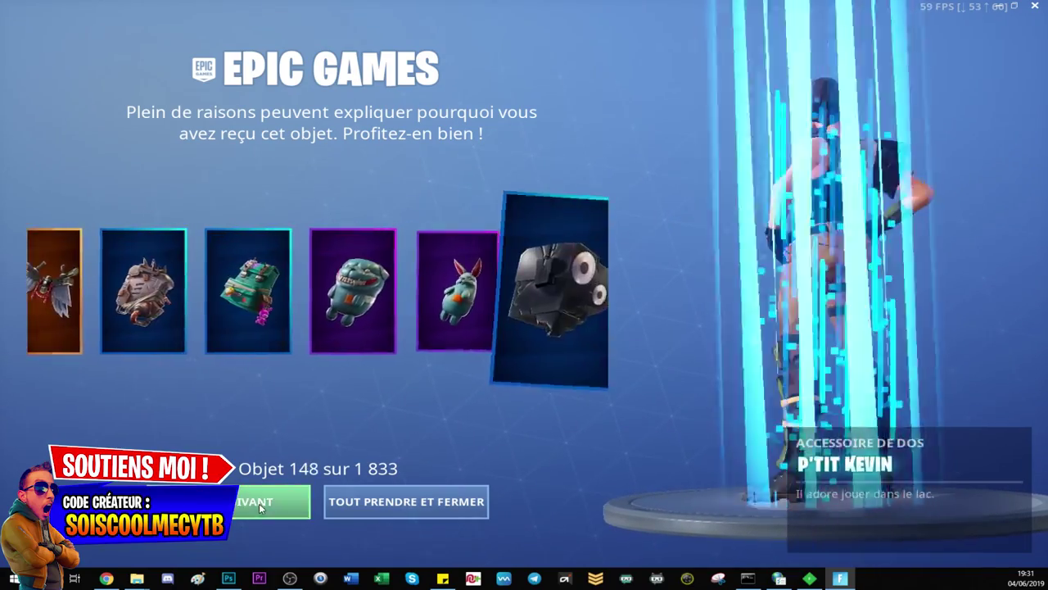
double_click(259, 503)
left_click(259, 502)
double_click(259, 503)
left_click(258, 503)
double_click(258, 502)
double_click(258, 503)
left_click(259, 503)
double_click(259, 503)
double_click(259, 502)
left_click(258, 502)
double_click(259, 503)
left_click(258, 503)
double_click(259, 503)
left_click(259, 503)
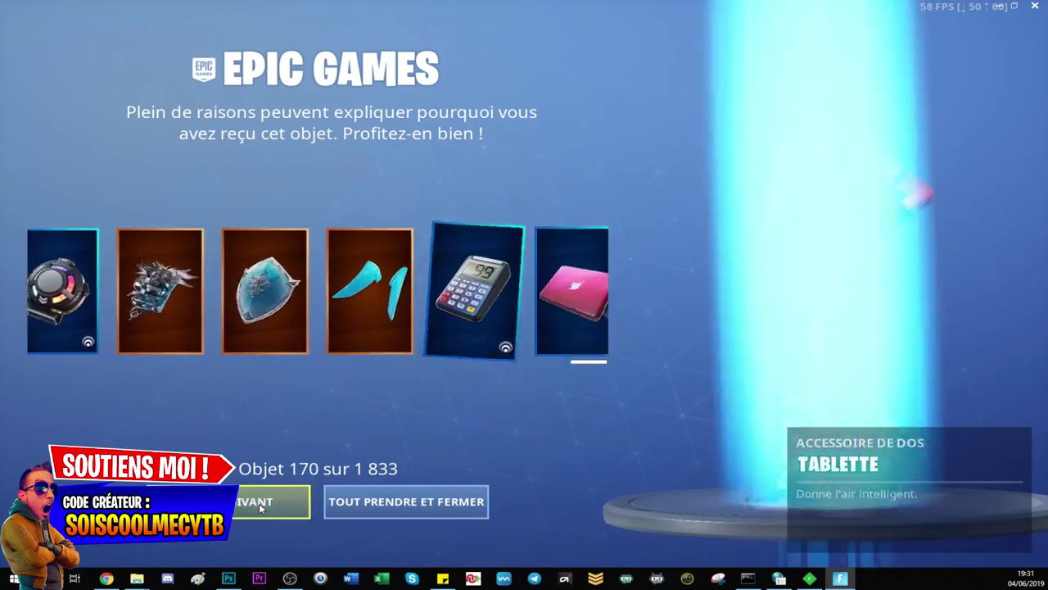